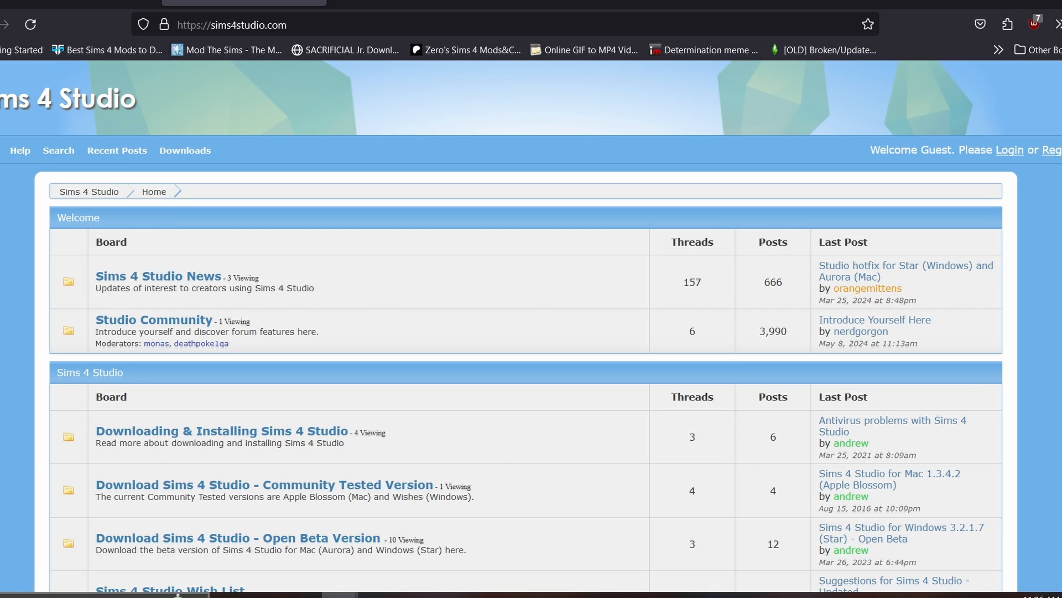
Check the "No Community Tested Version" thread in the Community Tested Version board and return to the forum home page.
scroll(293, 320, down, 2)
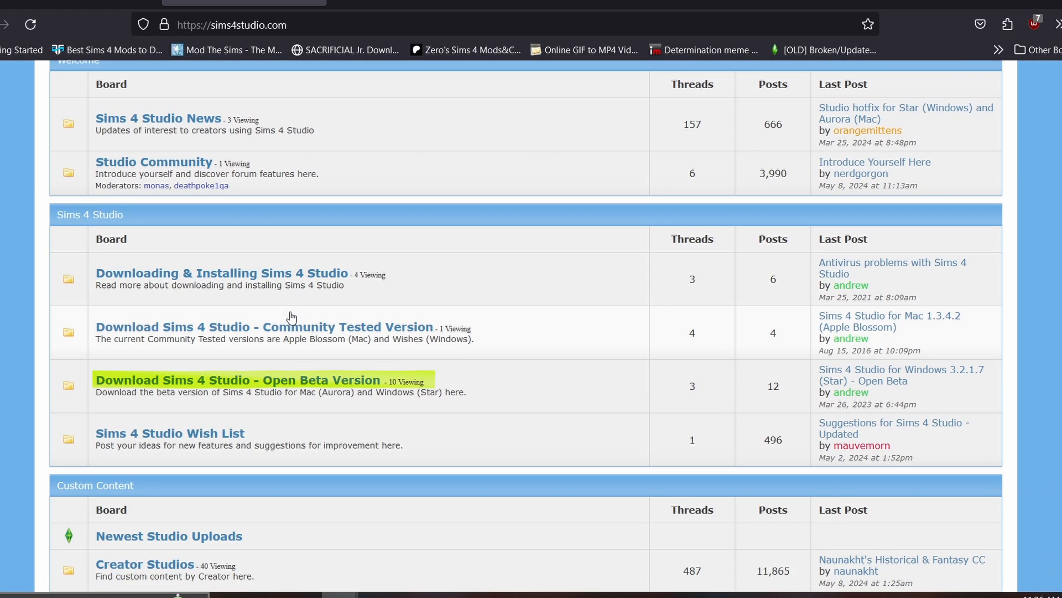
click(297, 326)
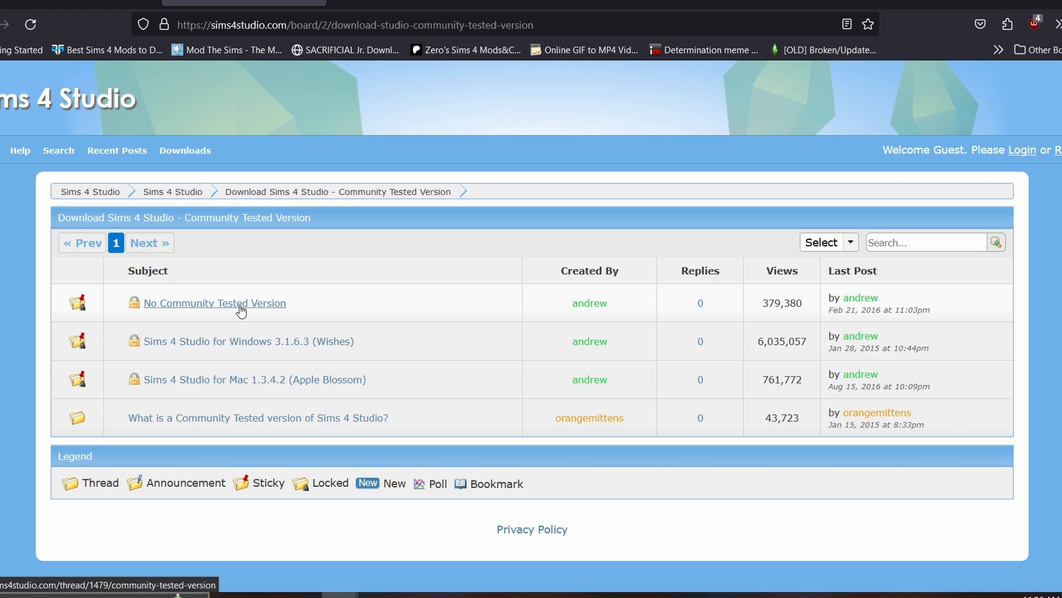
click(244, 306)
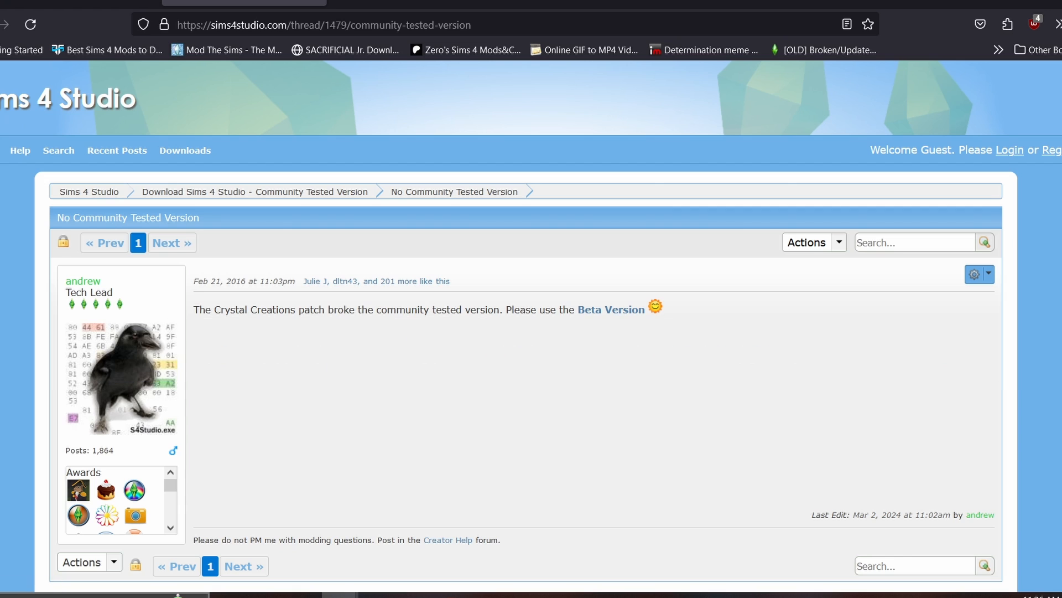
key(alt+Left)
key(alt+Left)
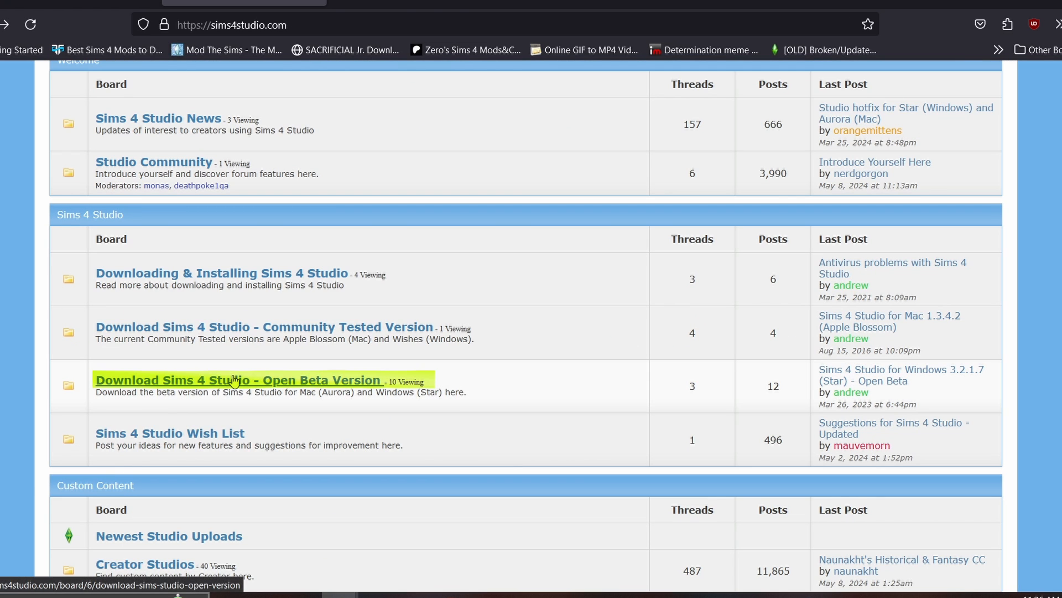
Open the "Sims 4 Studio for Windows 3.2.1.7 (Star) - Open Beta" thread in the Open Beta Version download board.
click(256, 383)
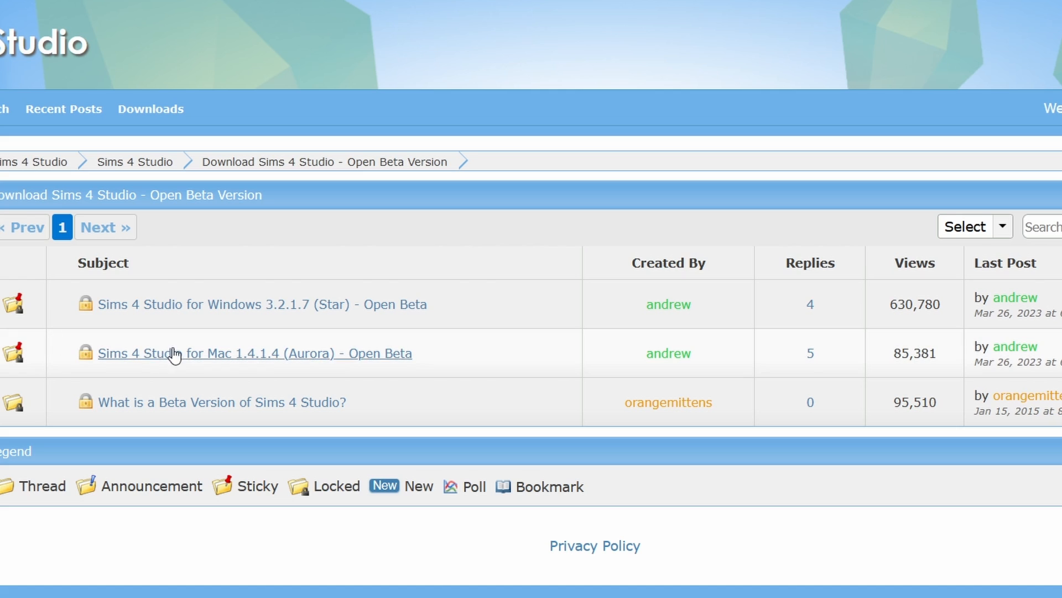
mouse_move(235, 310)
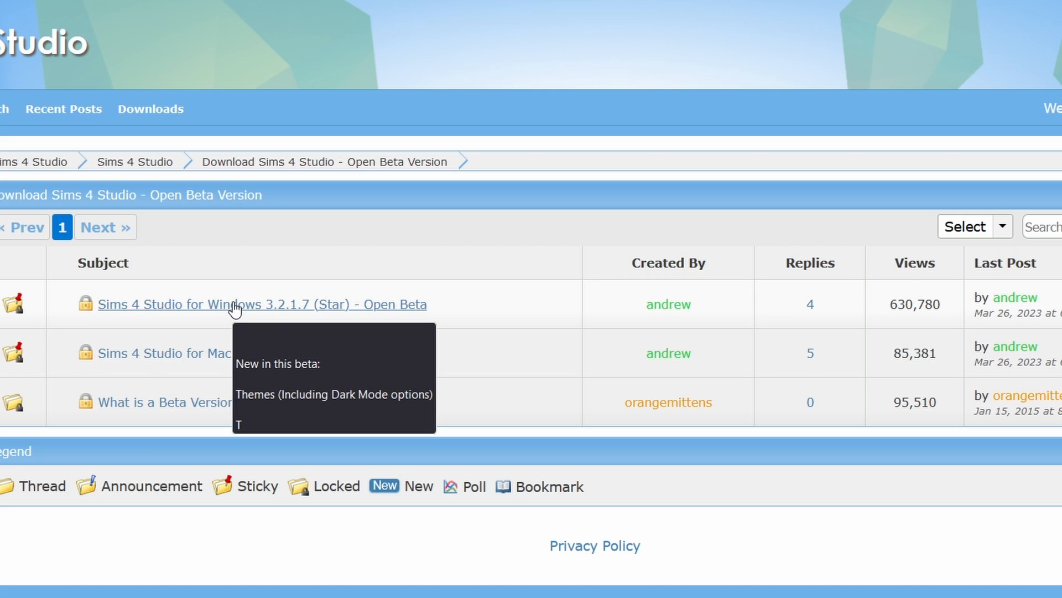
click(235, 305)
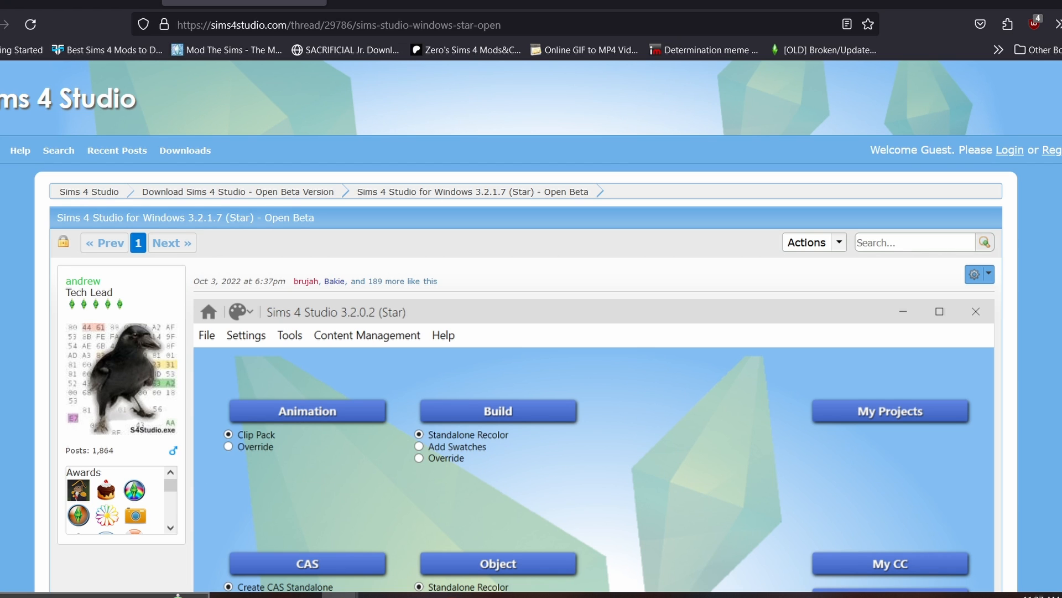
Open the Zip download from the download links near the end of the Windows beta post.
scroll(526, 332, down, 10)
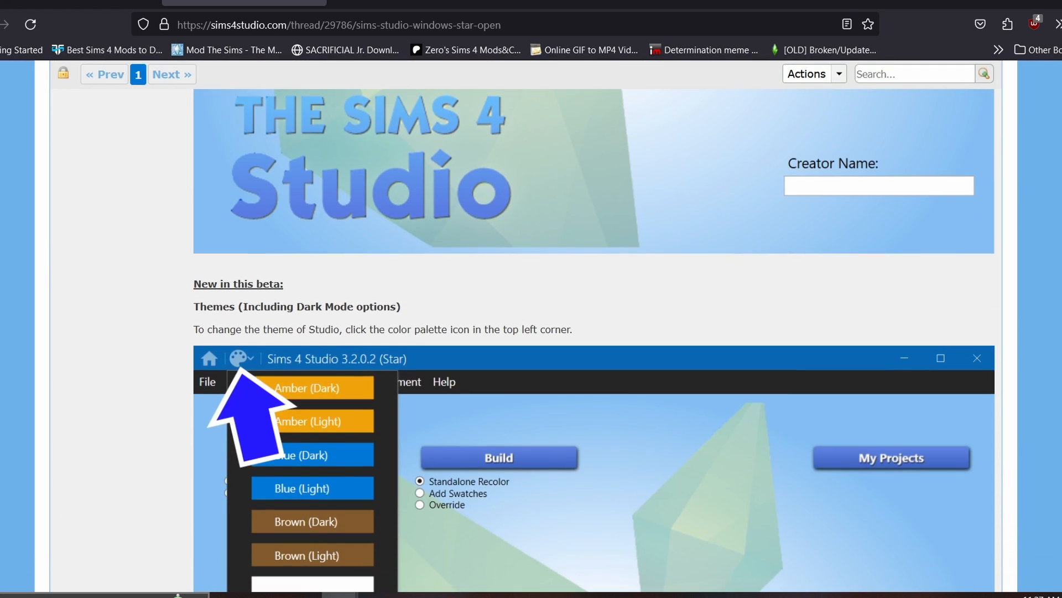
scroll(595, 341, down, 14)
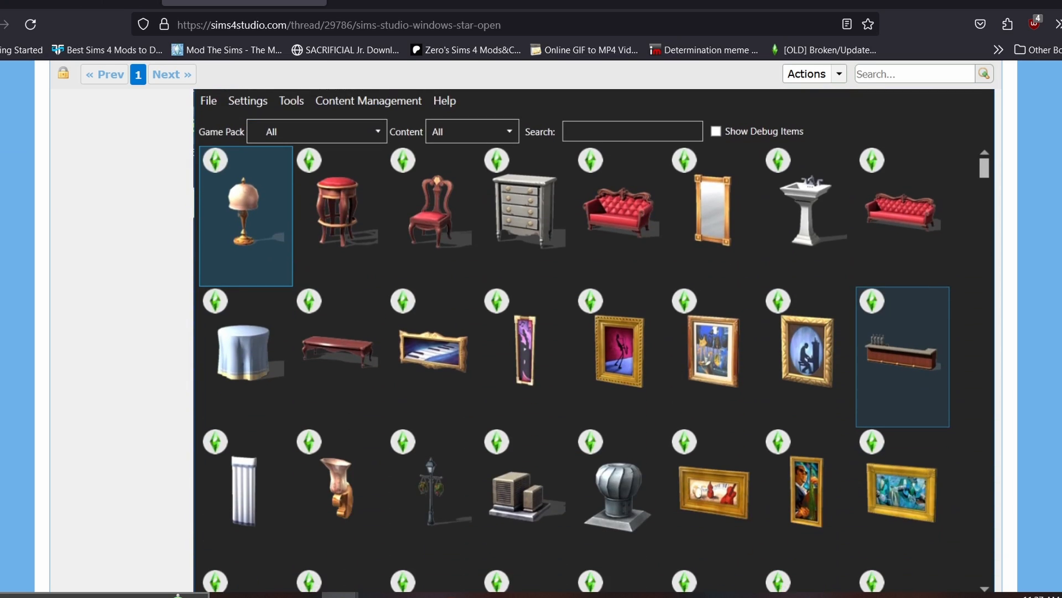
scroll(594, 341, down, 20)
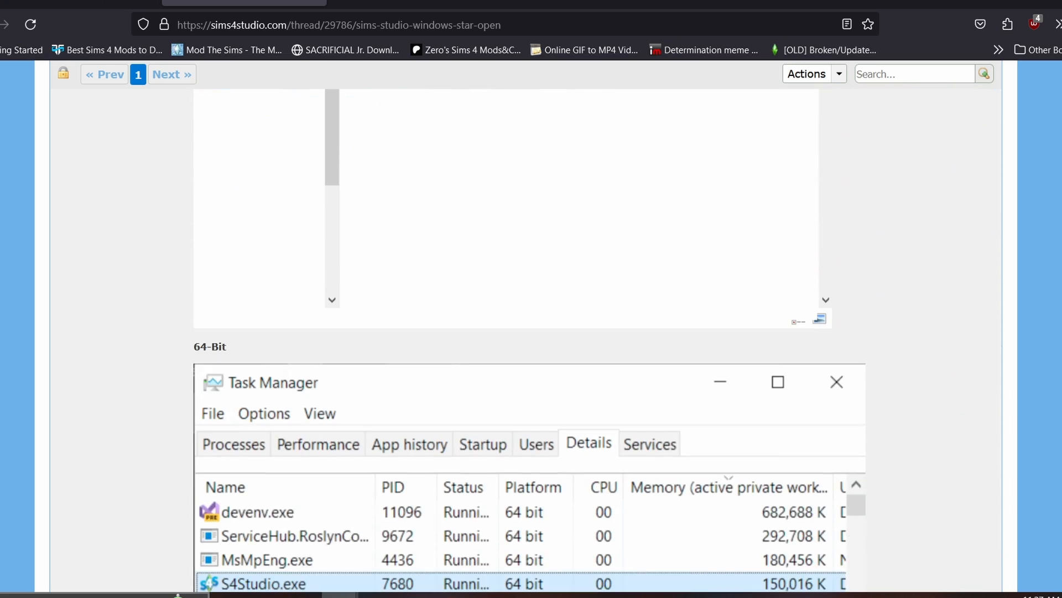
scroll(595, 340, down, 14)
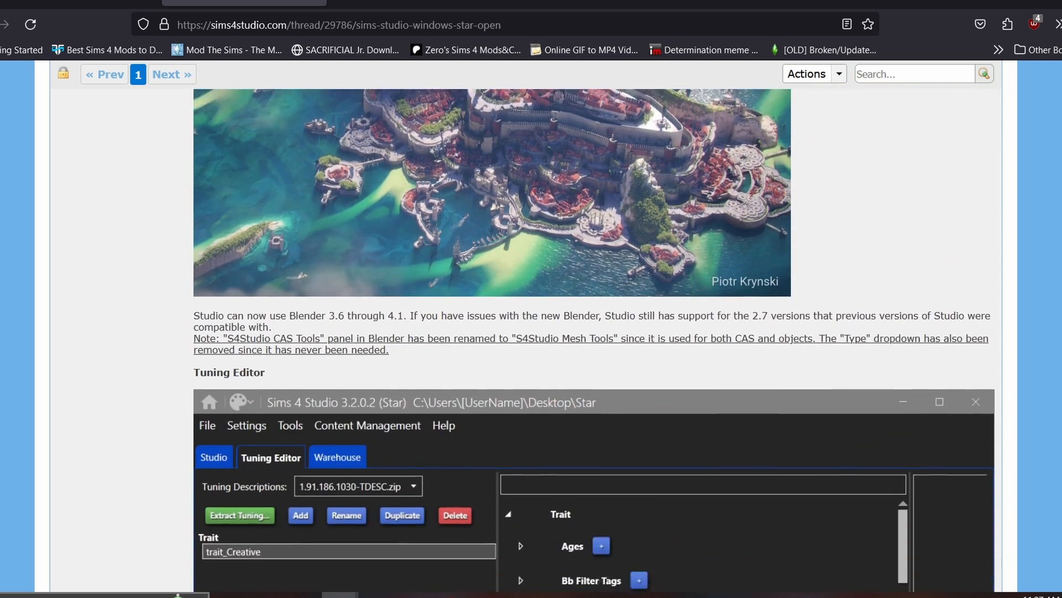
scroll(594, 341, down, 18)
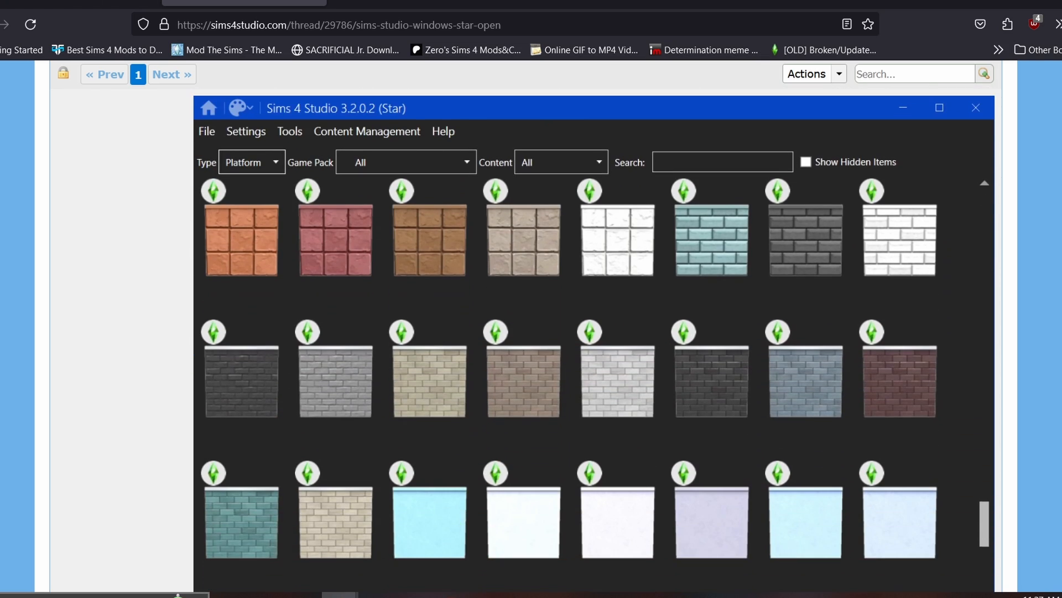
scroll(1028, 287, down, 15)
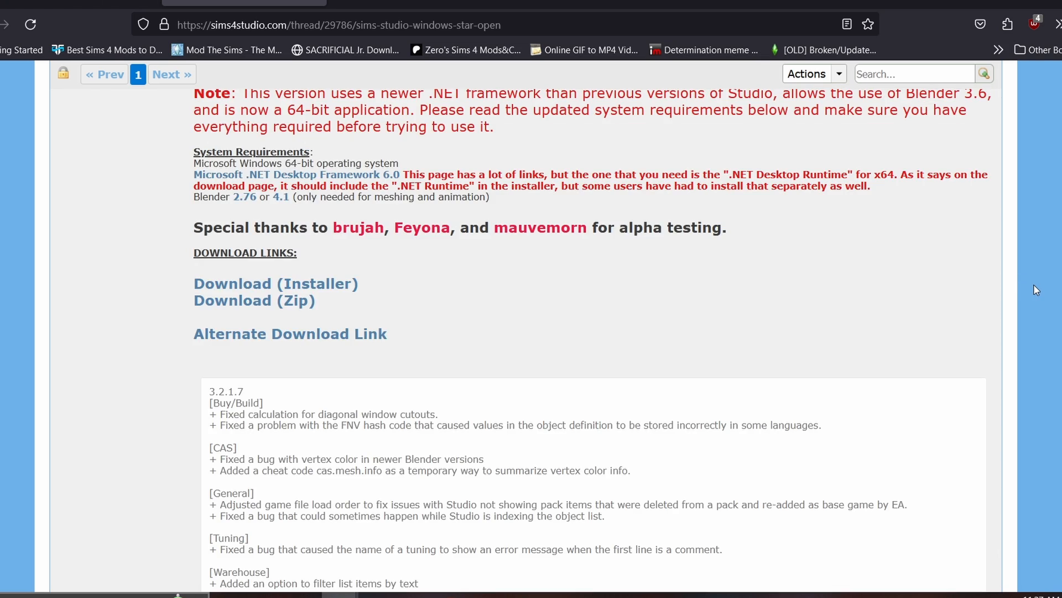
scroll(1033, 285, up, 2)
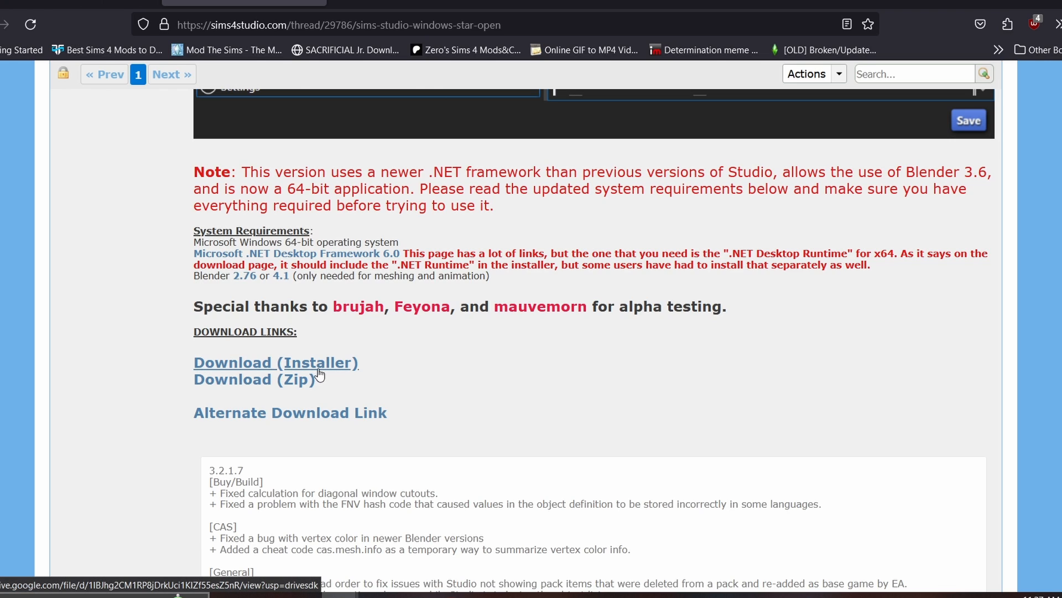
click(263, 382)
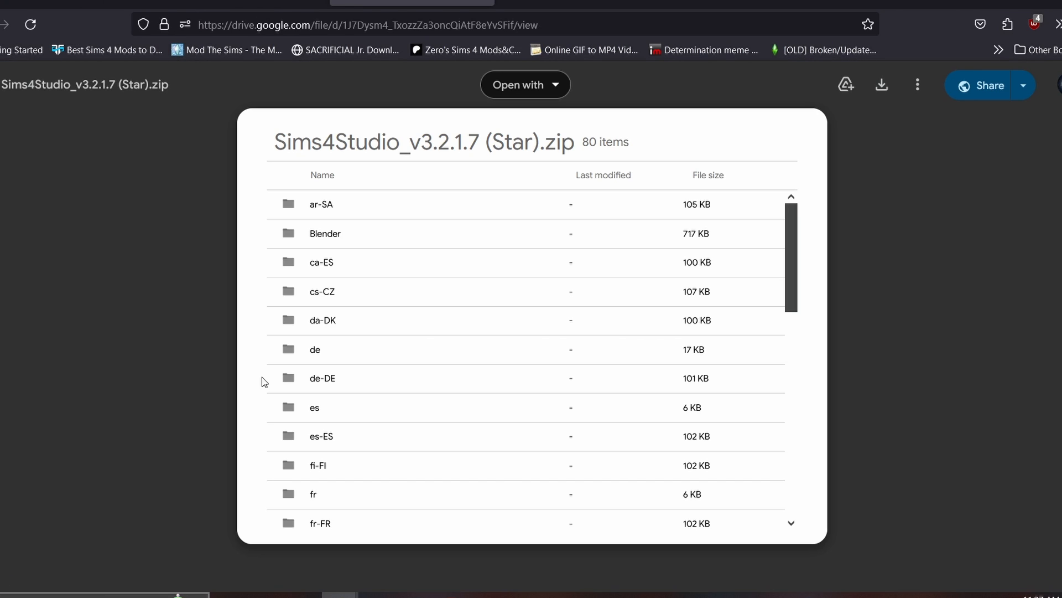
Request the download of Sims4Studio_v3.2.1.7 (Star).zip despite the missing virus scan, and cancel saving the file.
click(881, 86)
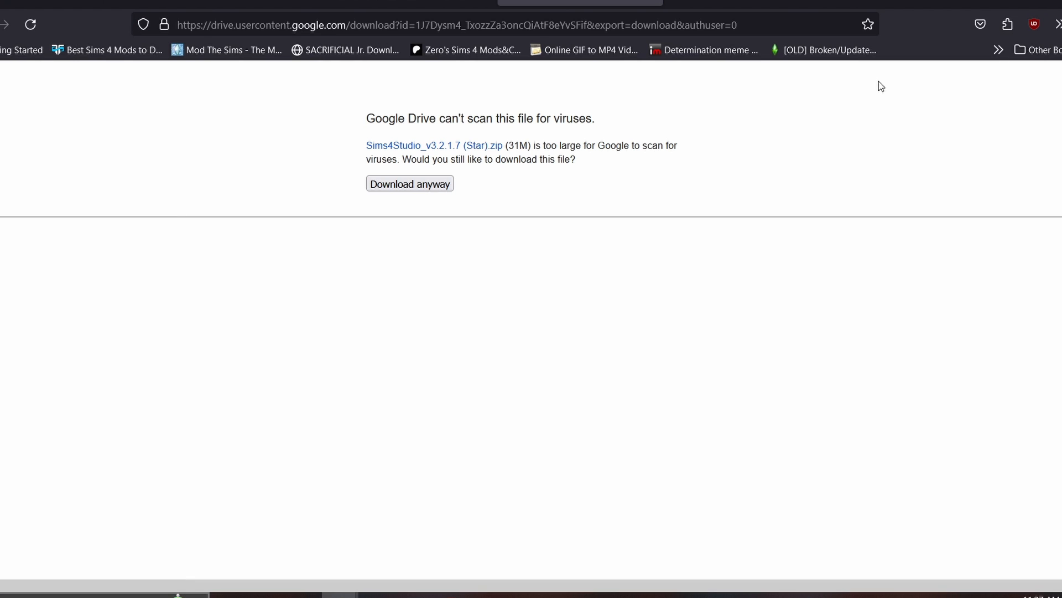
click(419, 188)
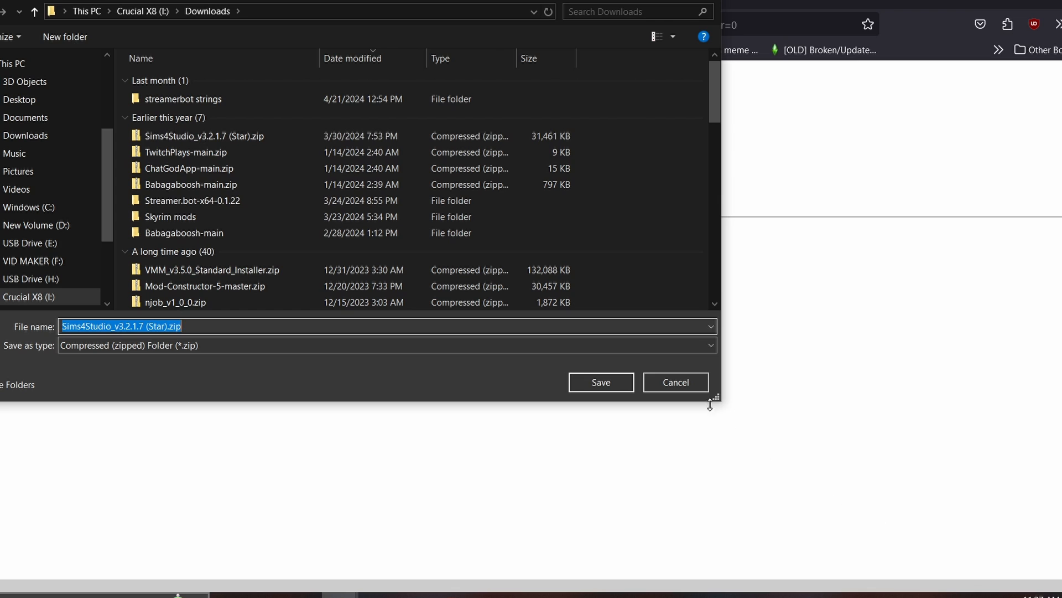
click(689, 388)
Switch to File Explorer, bring up the extraction options for Sims4Studio_v3.2.1.6 (Star).zip, and cancel the extraction.
mouse_move(266, 595)
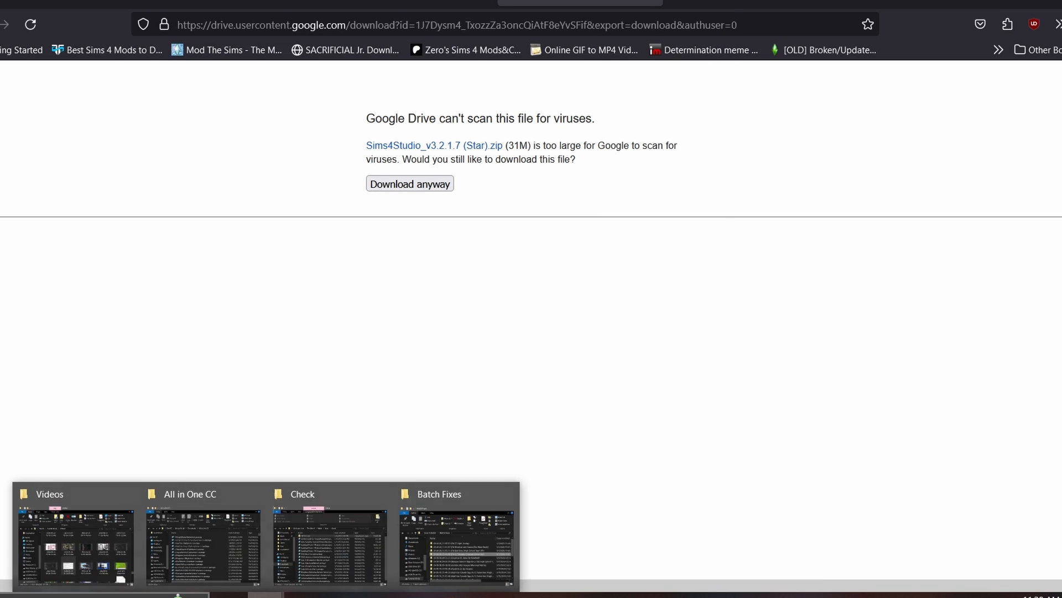
click(331, 545)
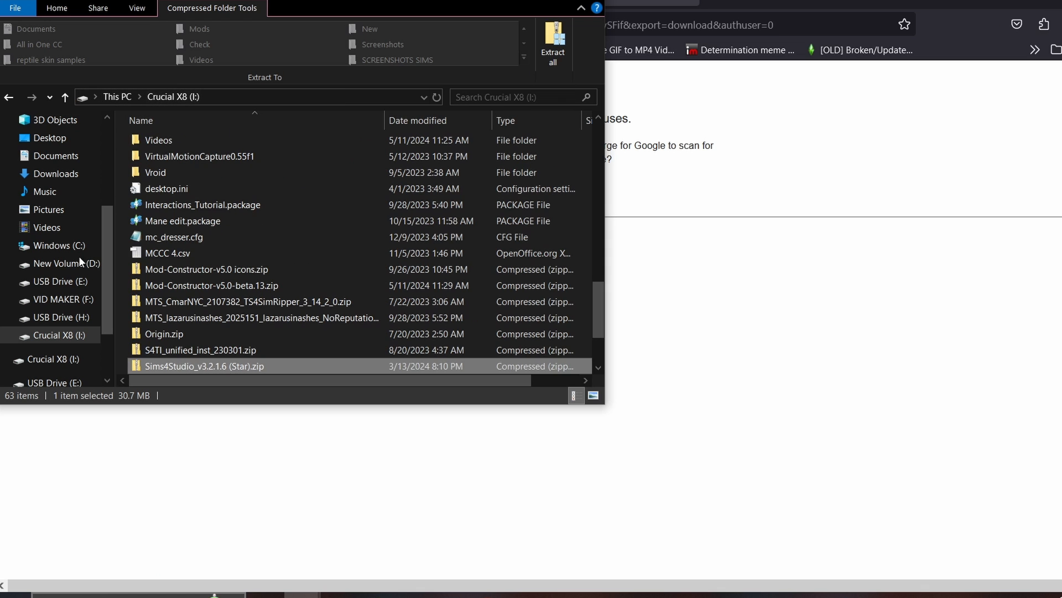
right_click(180, 365)
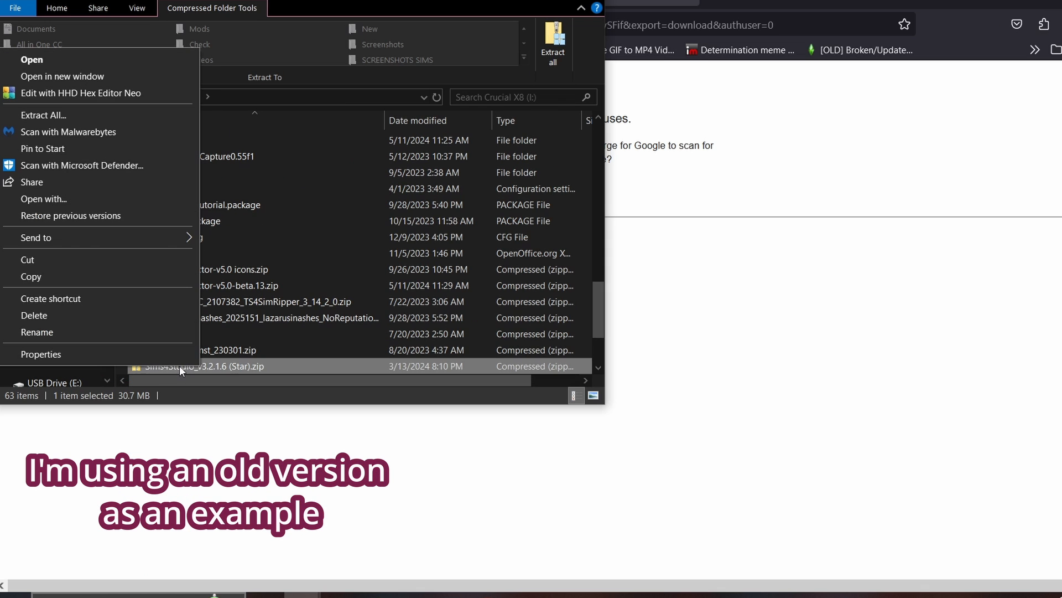
click(102, 111)
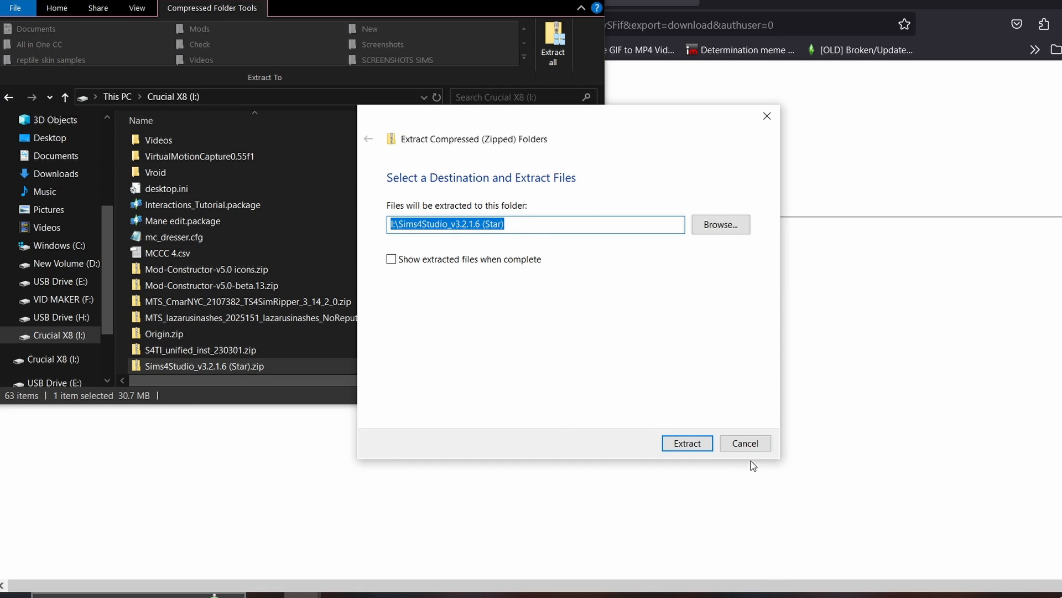
click(746, 443)
Open the extracted Sims4Studio_v3.2.1.7 (Star) folder on the Crucial X8 (I:) drive.
scroll(224, 261, up, 10)
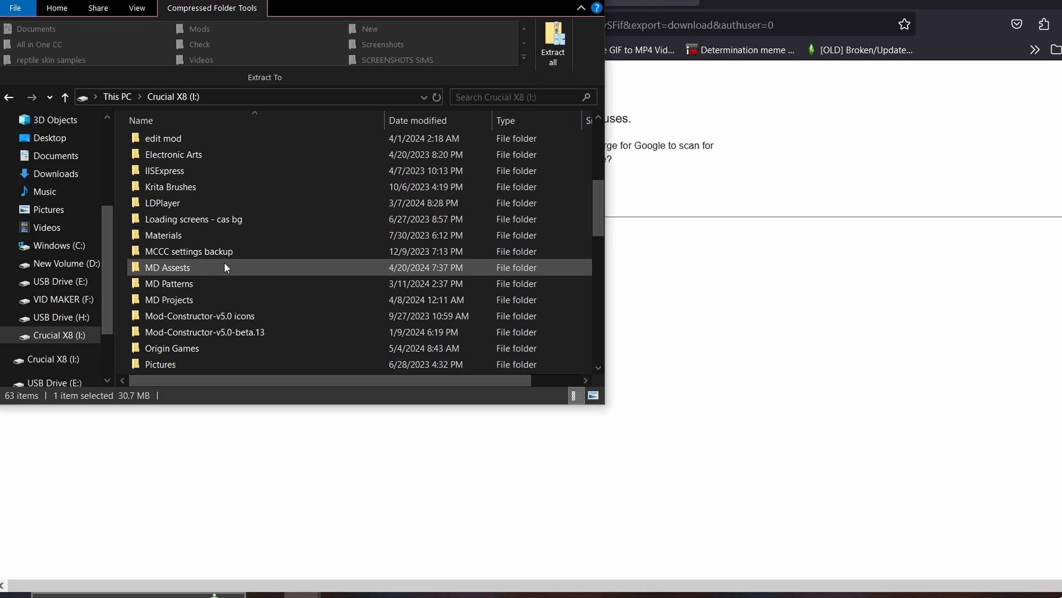
scroll(224, 267, down, 5)
click(224, 253)
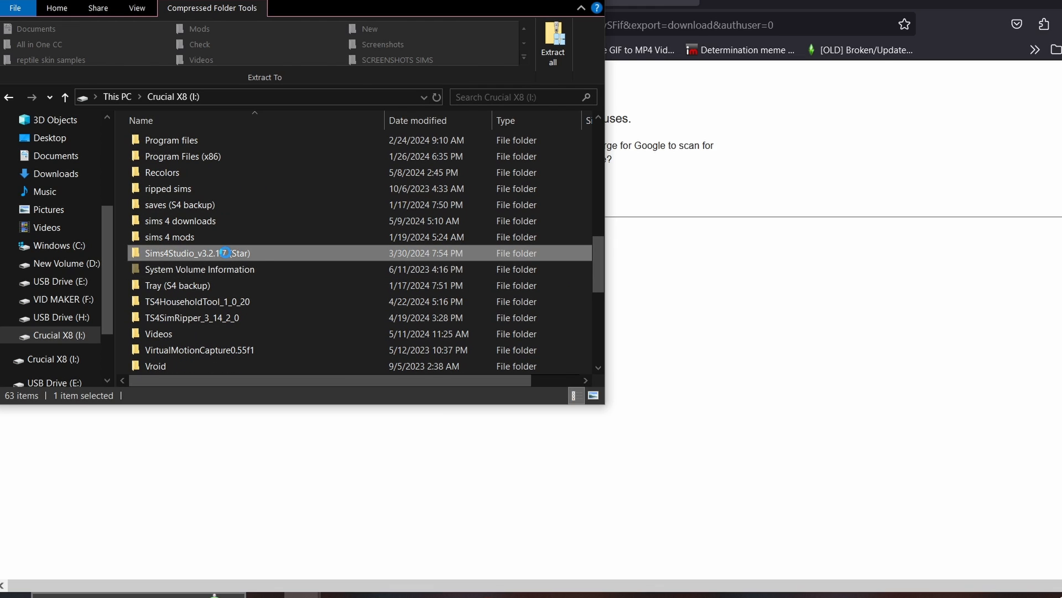
double_click(260, 256)
Find S4Studio.exe in the extracted folder, check its shortcut creation option, and launch the program.
scroll(261, 256, down, 5)
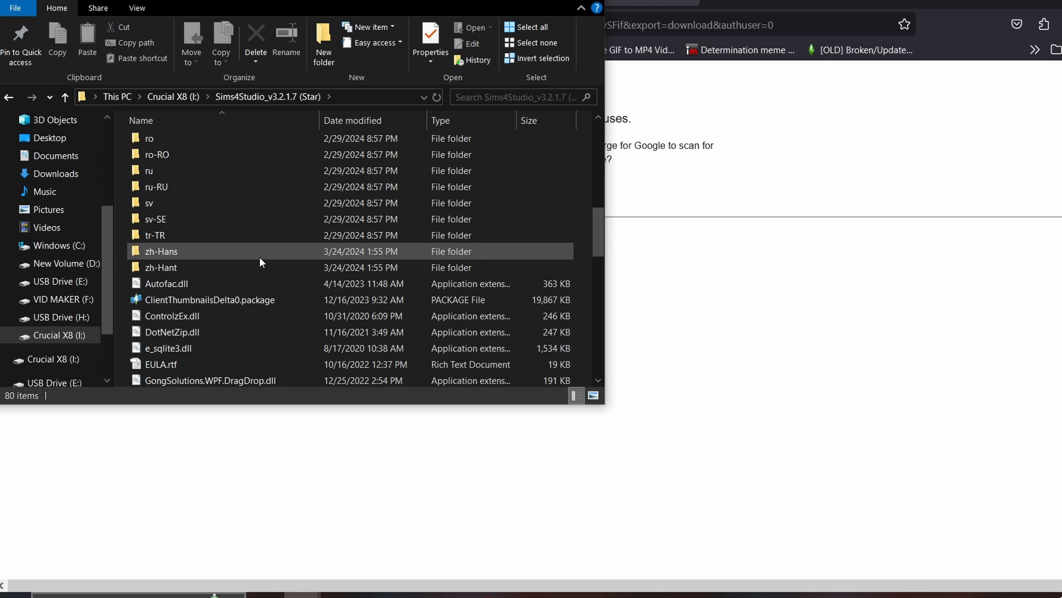
scroll(260, 256, down, 10)
click(165, 246)
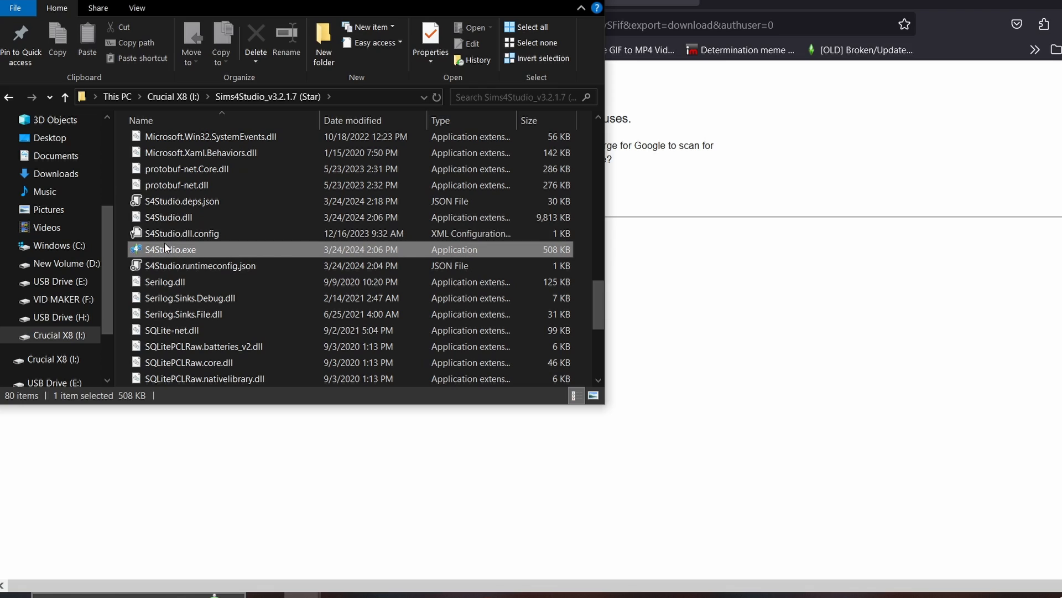
right_click(164, 245)
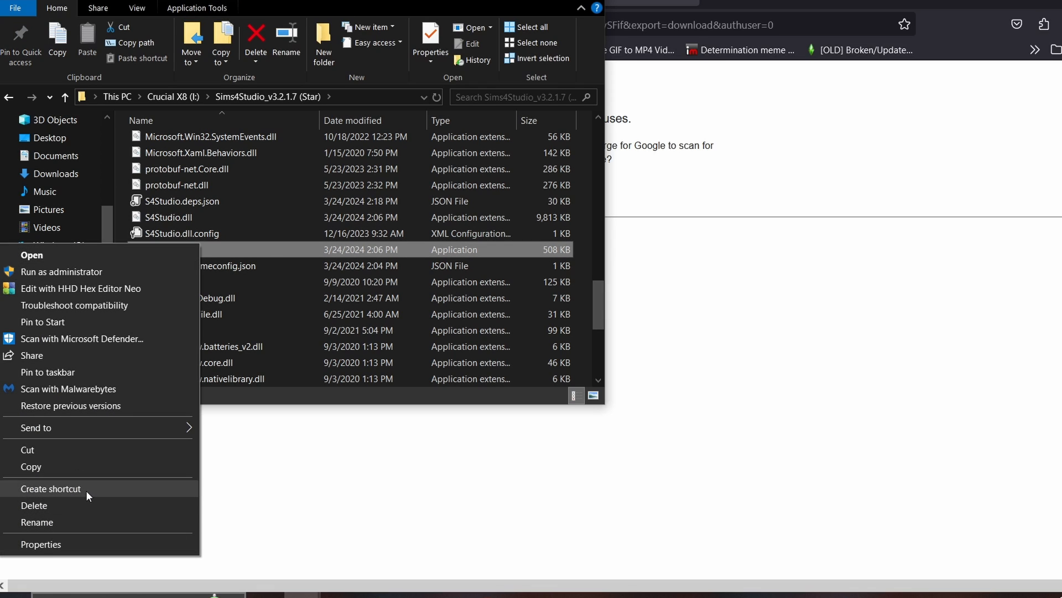
click(296, 249)
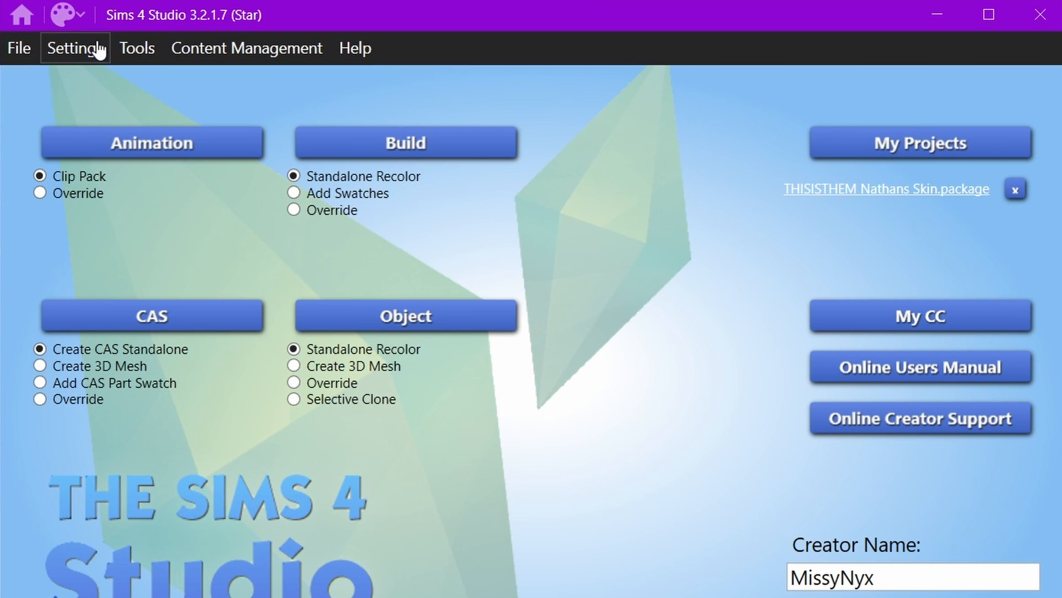
Review the Sims 4 Path and Sims 4 Documents folder locations in the program settings, and close the settings without saving.
click(99, 49)
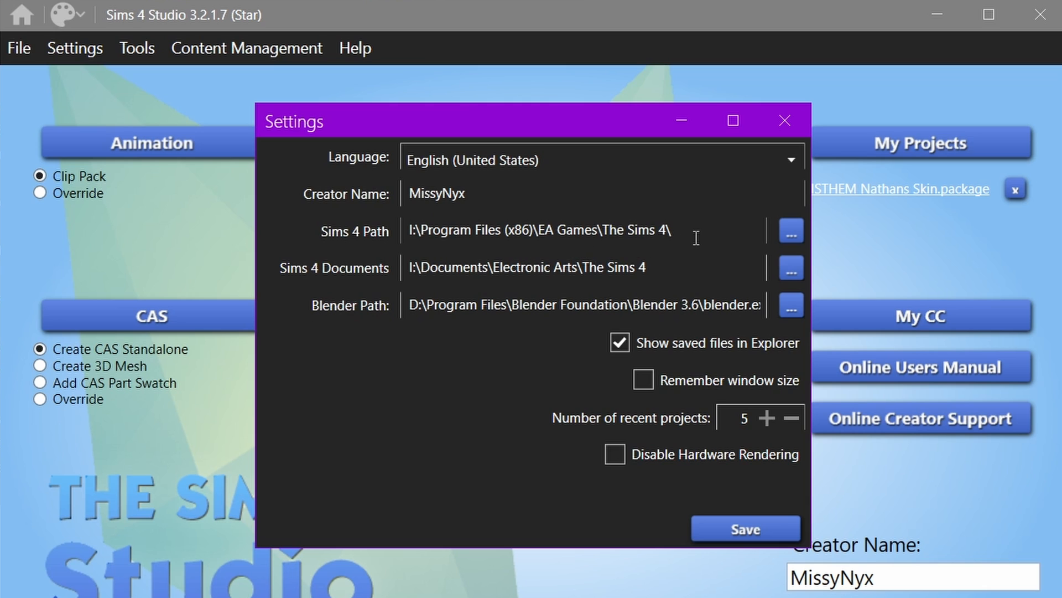
click(791, 238)
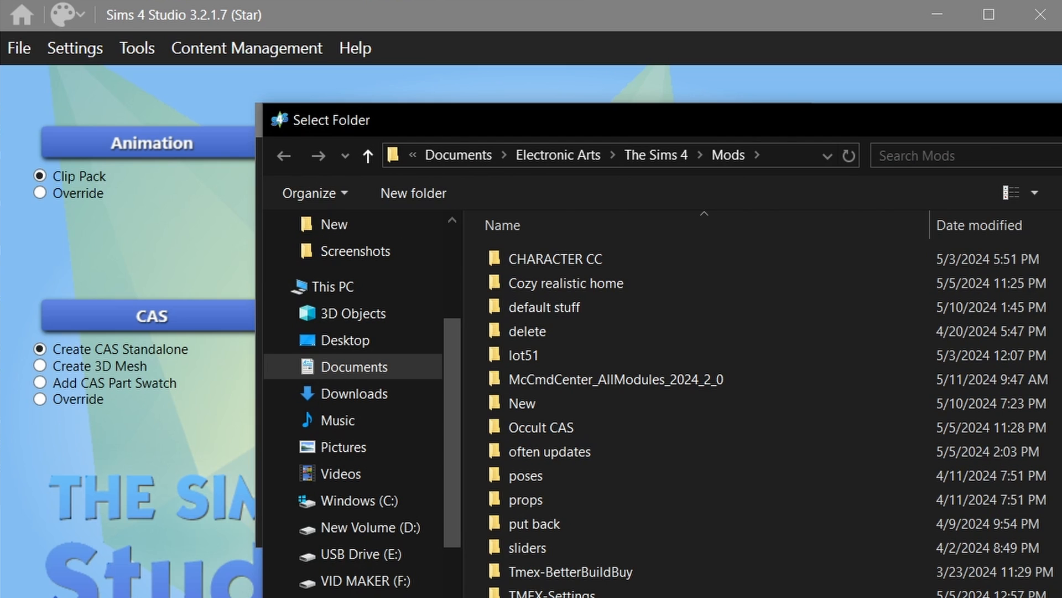
key(Escape)
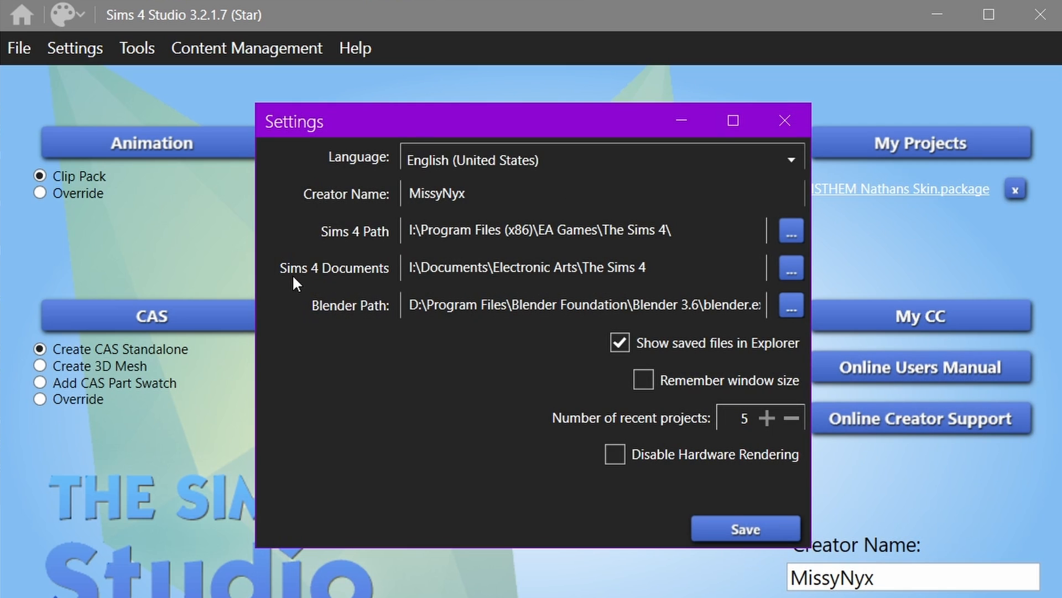
click(791, 268)
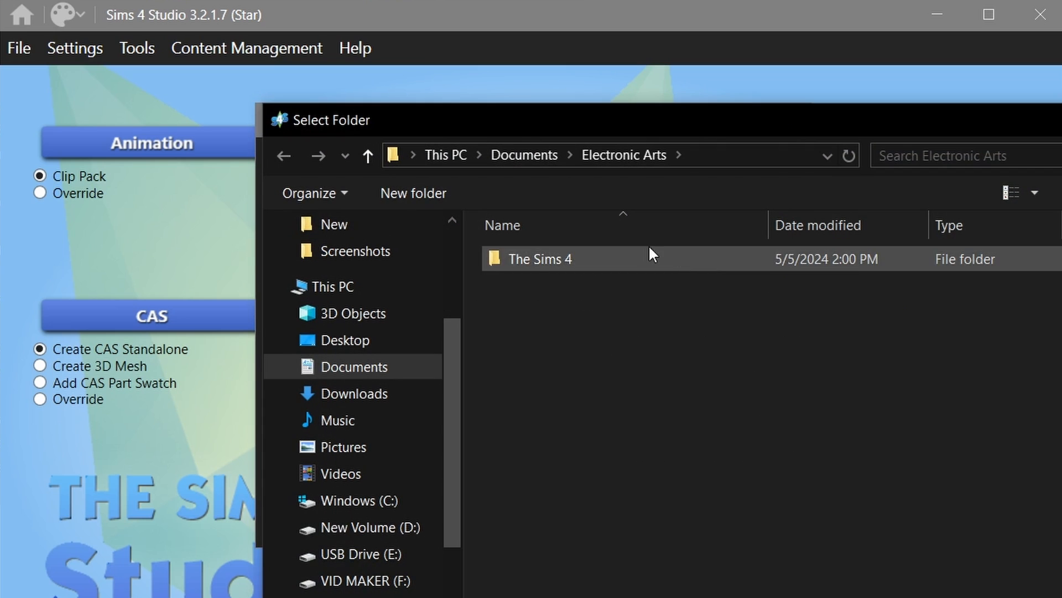
double_click(532, 259)
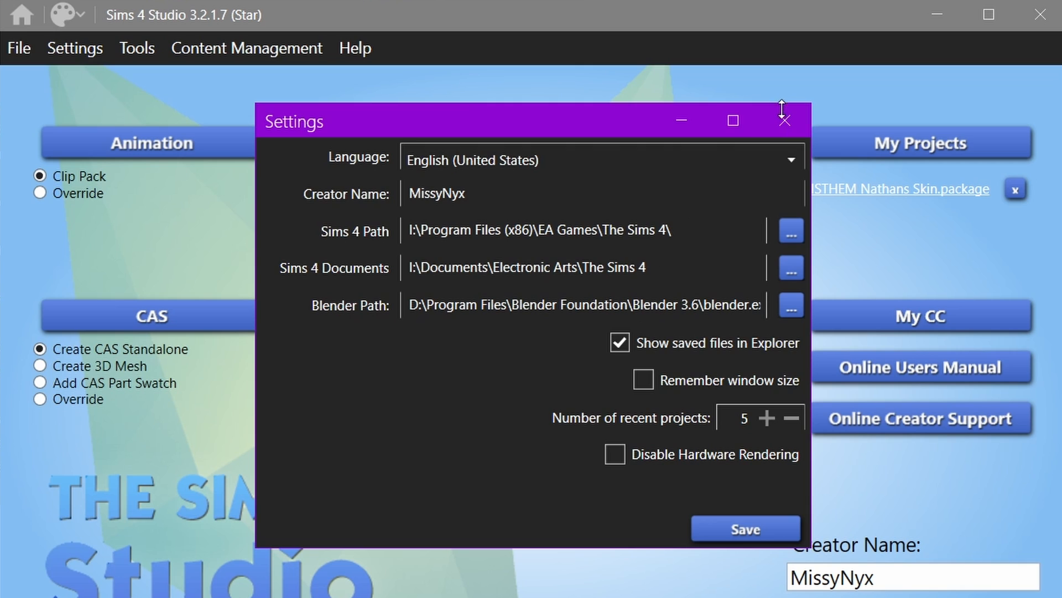
click(786, 126)
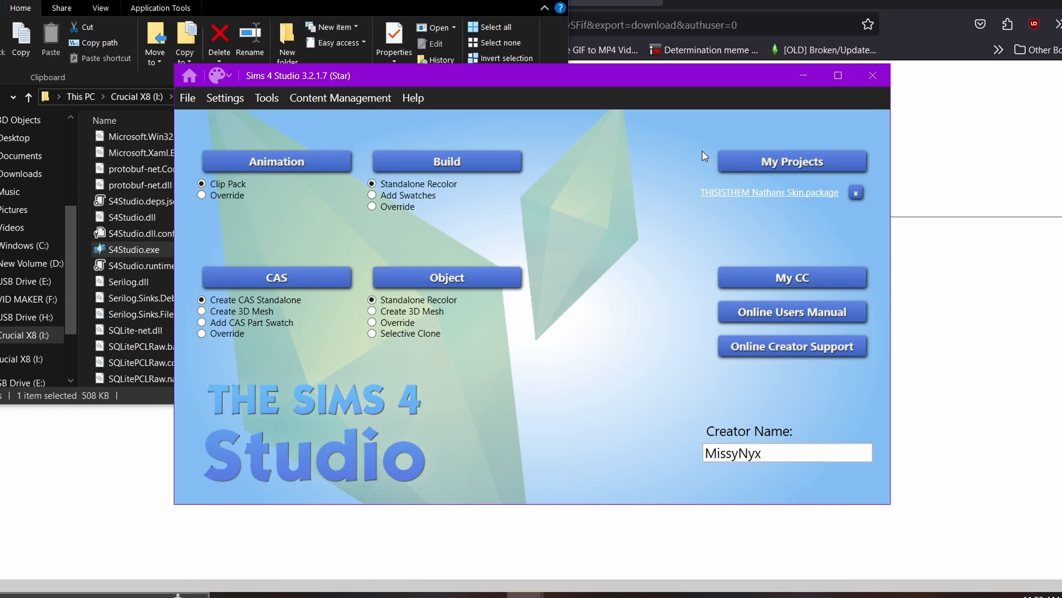
Switch back to the browser and return to the Sims 4 Studio for Windows beta thread's system requirements and download links.
click(483, 0)
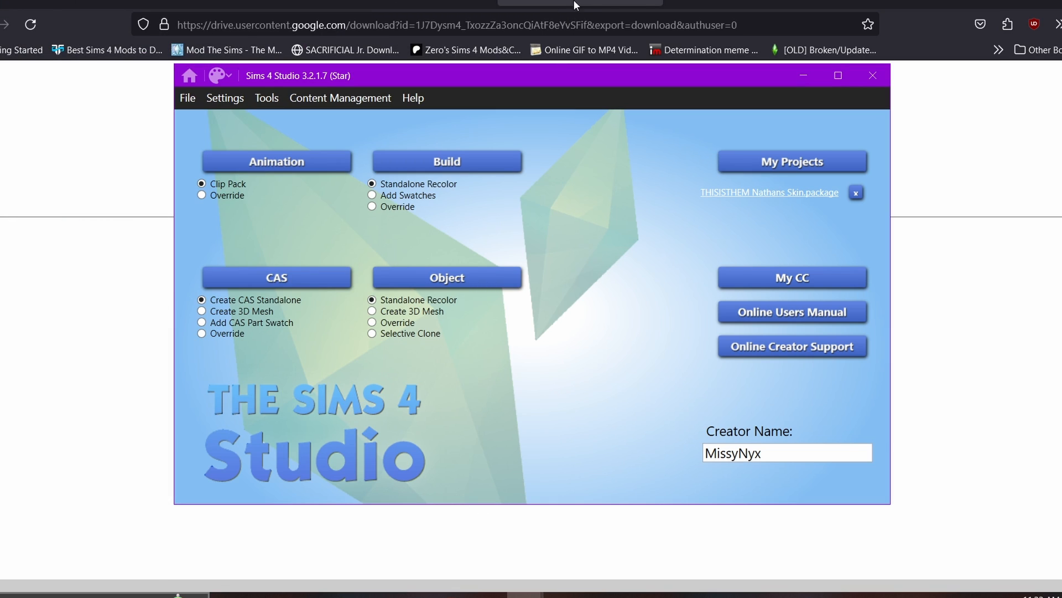
click(650, 2)
click(484, 1)
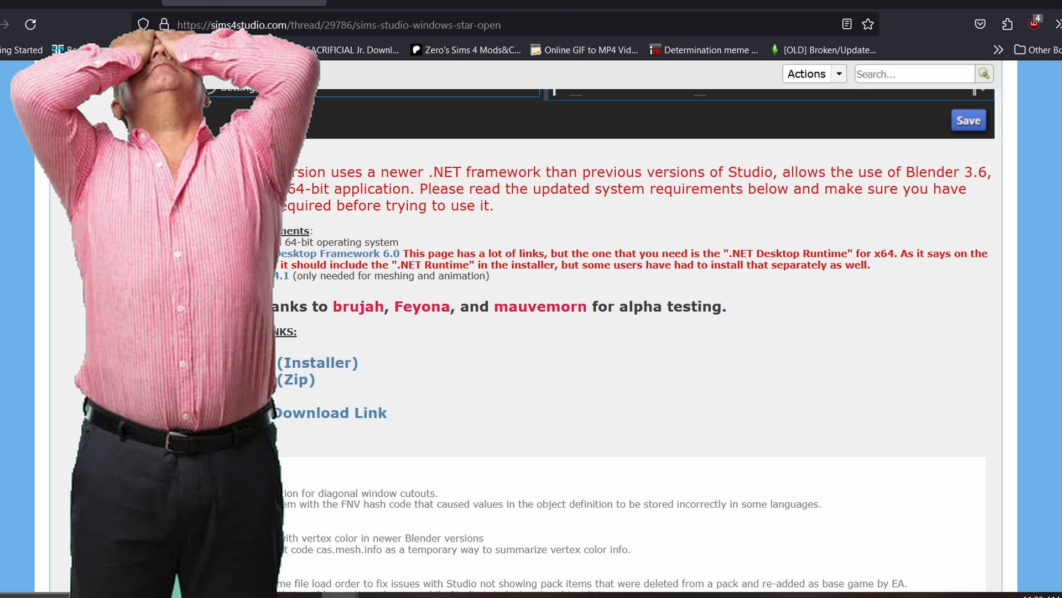
Switch to Sims 4 Studio, and create a folder named "default stuff" inside The Sims 4's Mods folder.
mouse_move(524, 594)
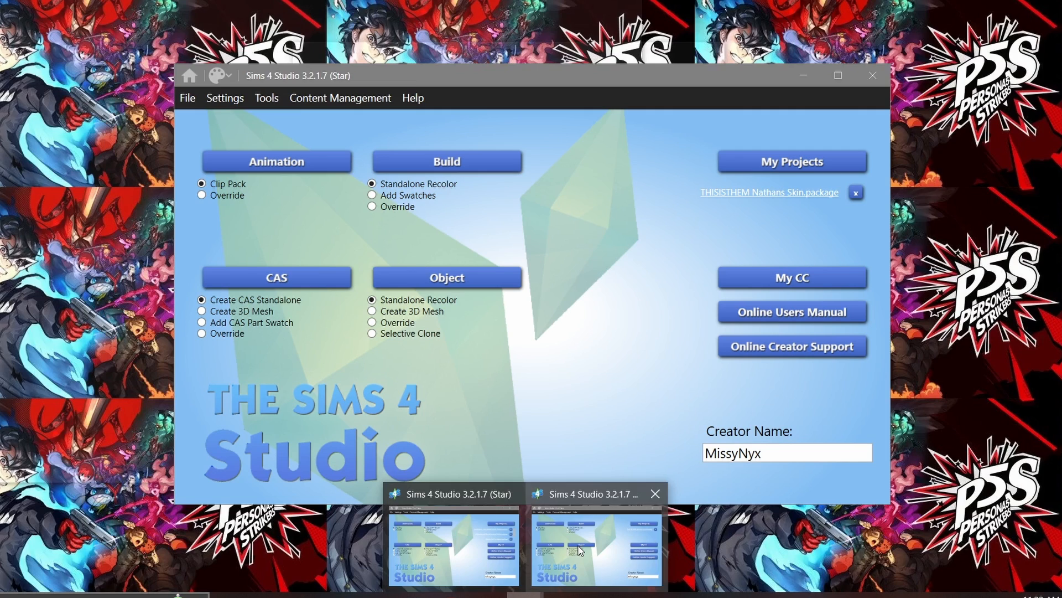
click(579, 549)
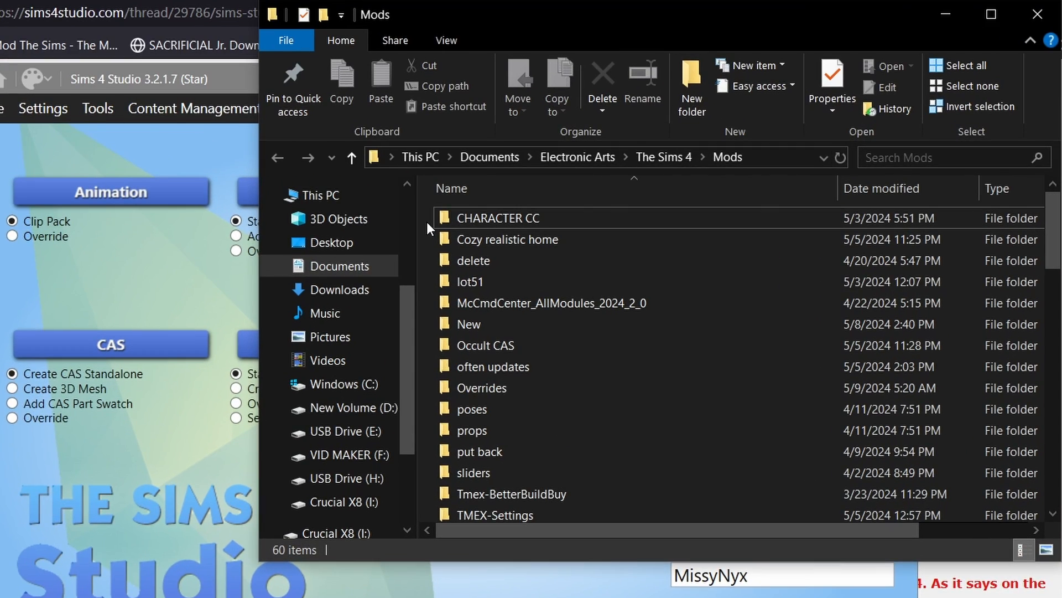
click(706, 73)
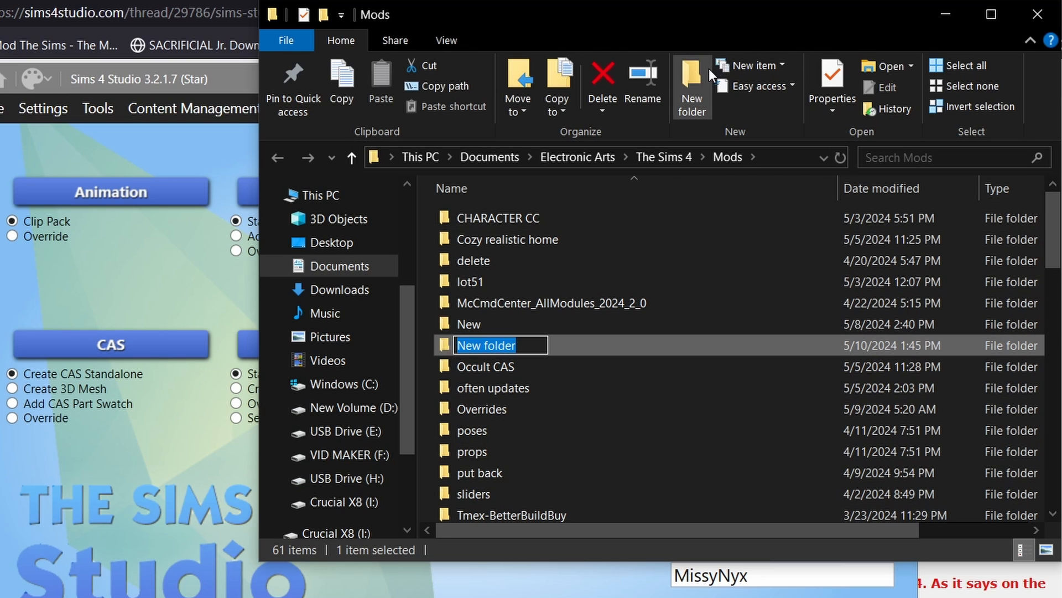
text(default s)
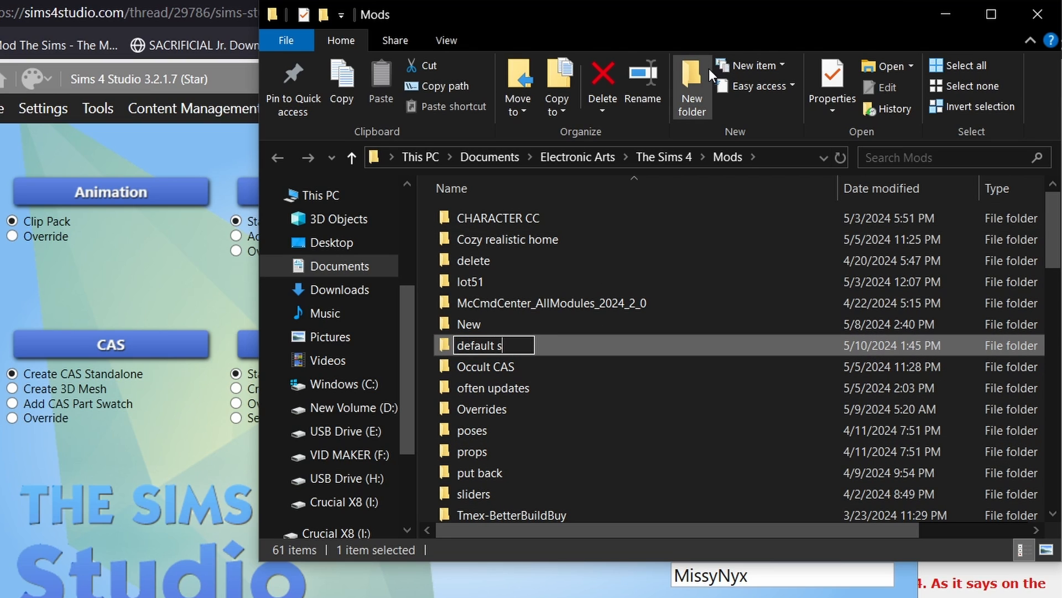
text(tuff)
key(Return)
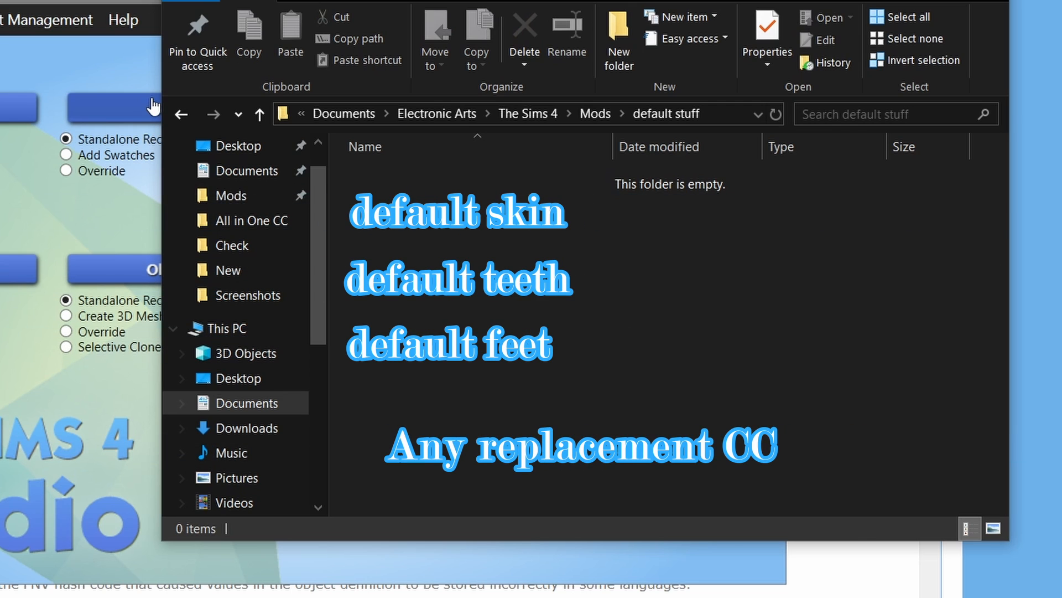
Check the replacement packages in the Overrides folder inside Mods, and move the Overrides folder out to the Documents folder.
click(180, 113)
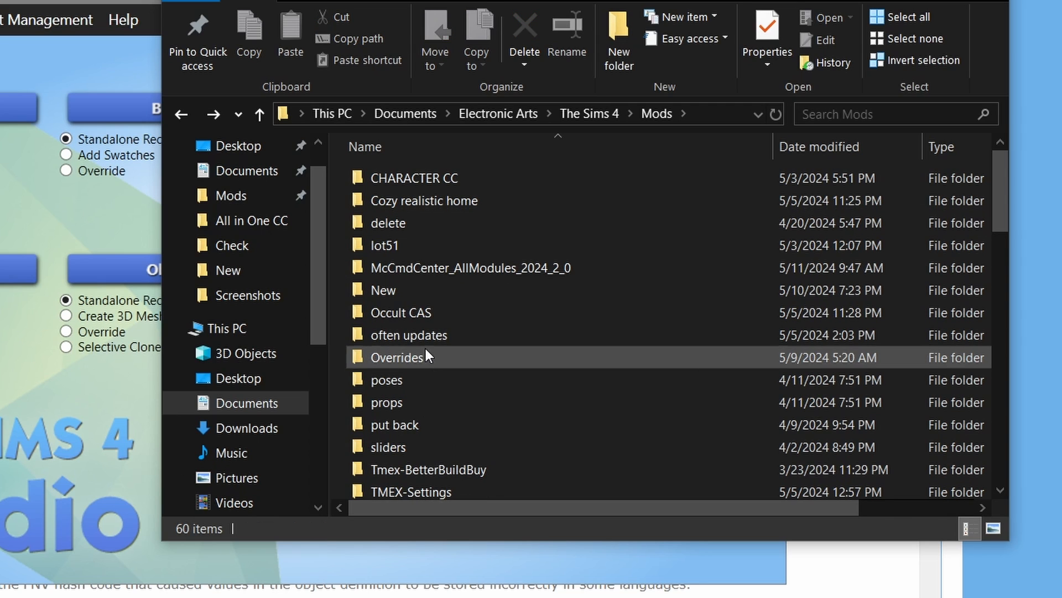
double_click(425, 357)
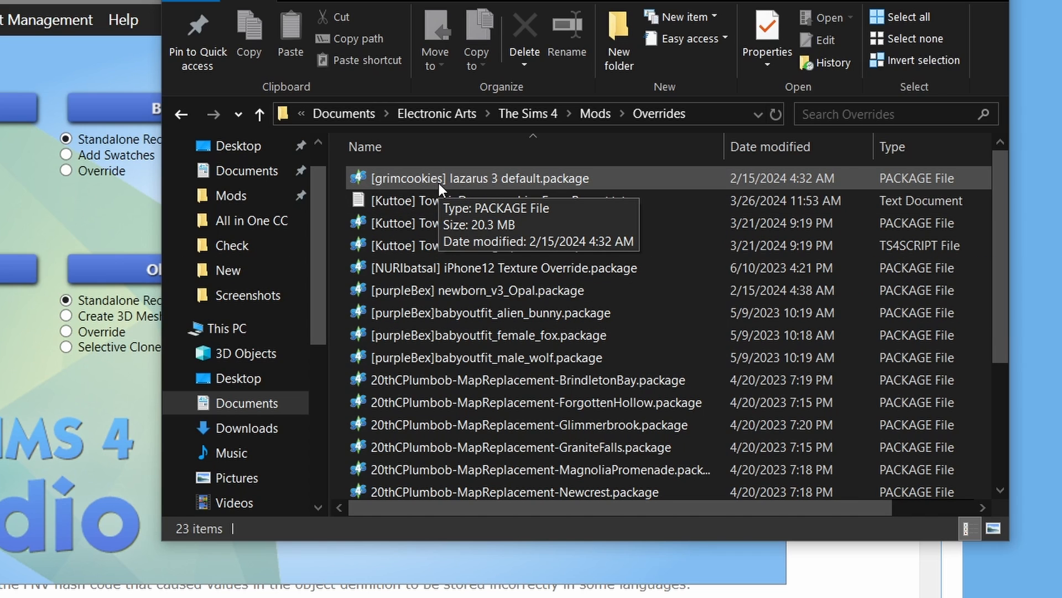
scroll(636, 467, down, 3)
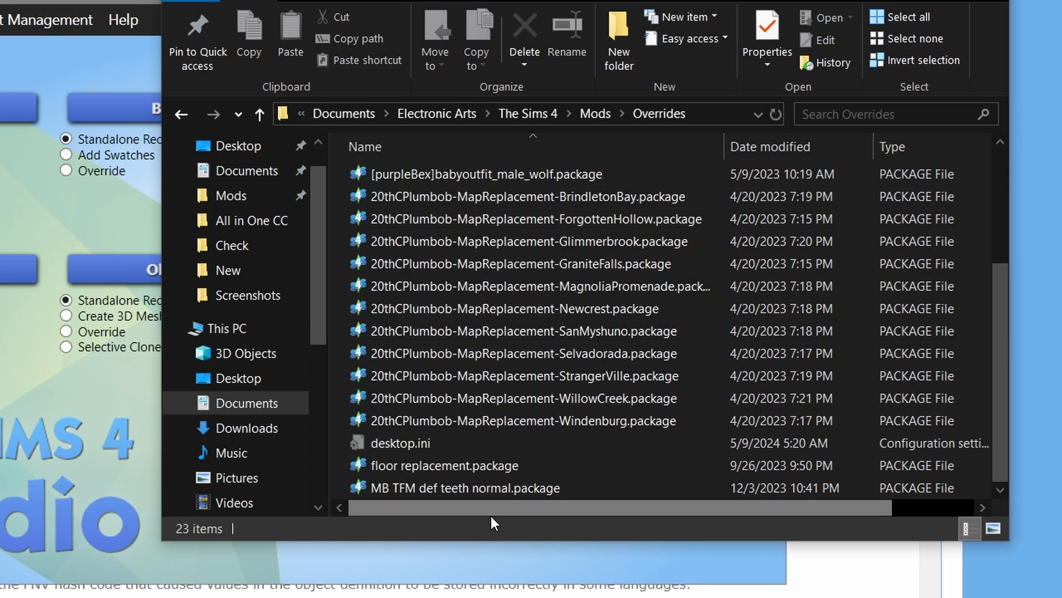
click(181, 115)
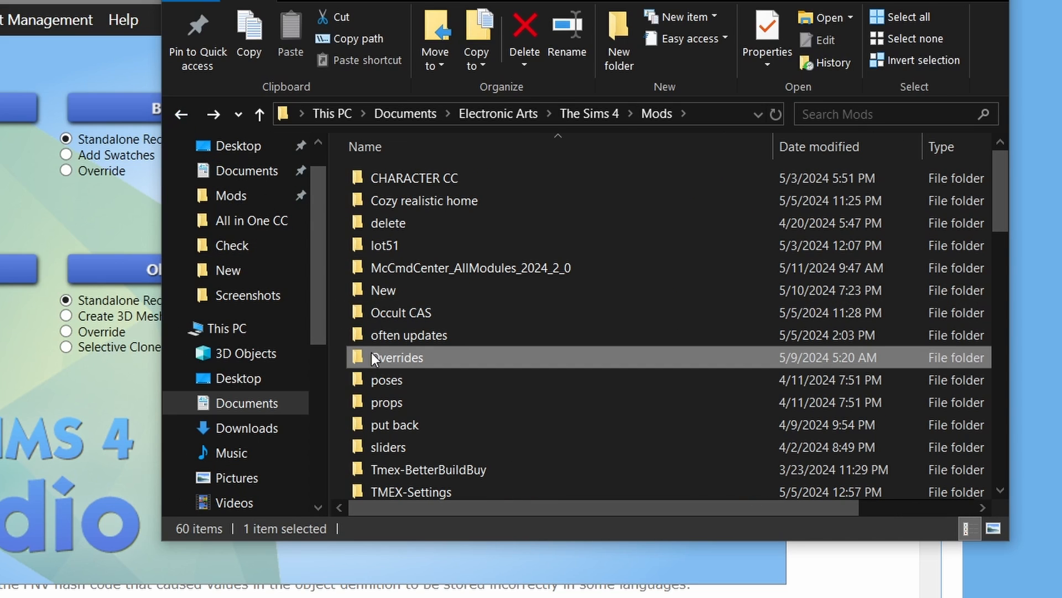
drag(371, 358, 397, 113)
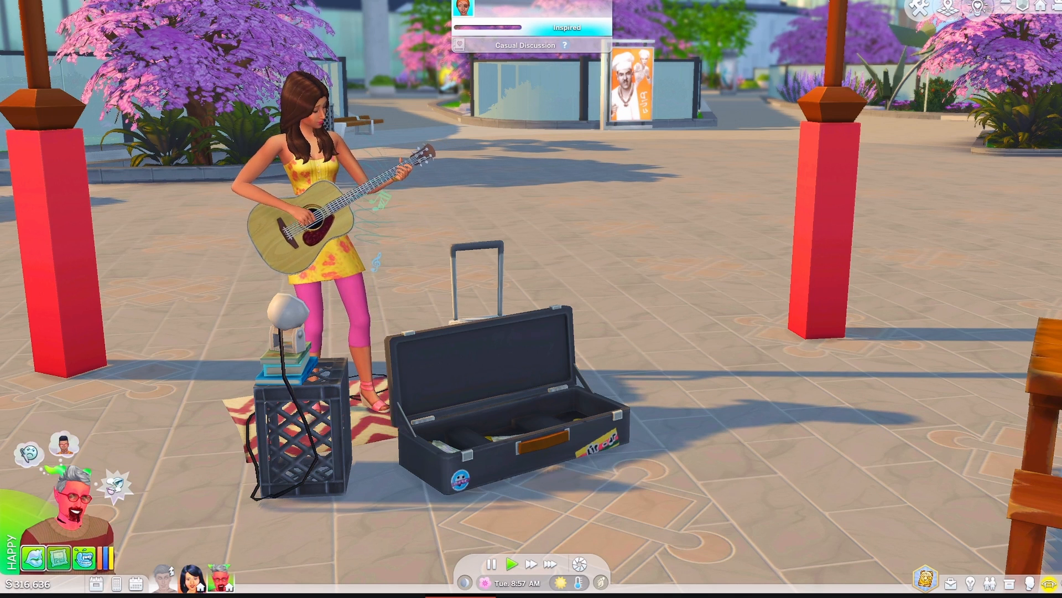
Exit The Sims 4 game completely.
key(Escape)
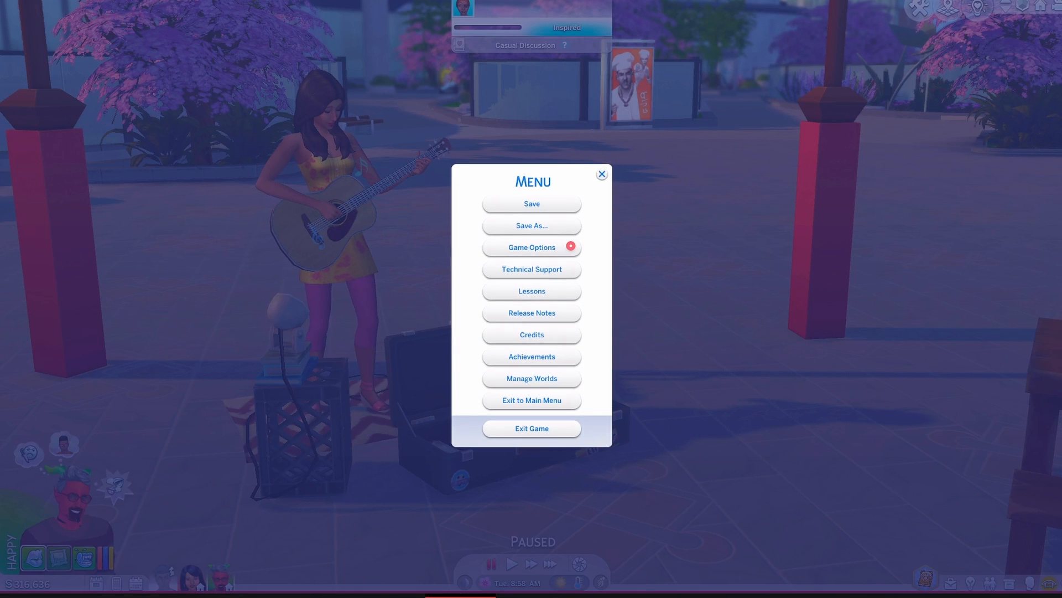
click(541, 430)
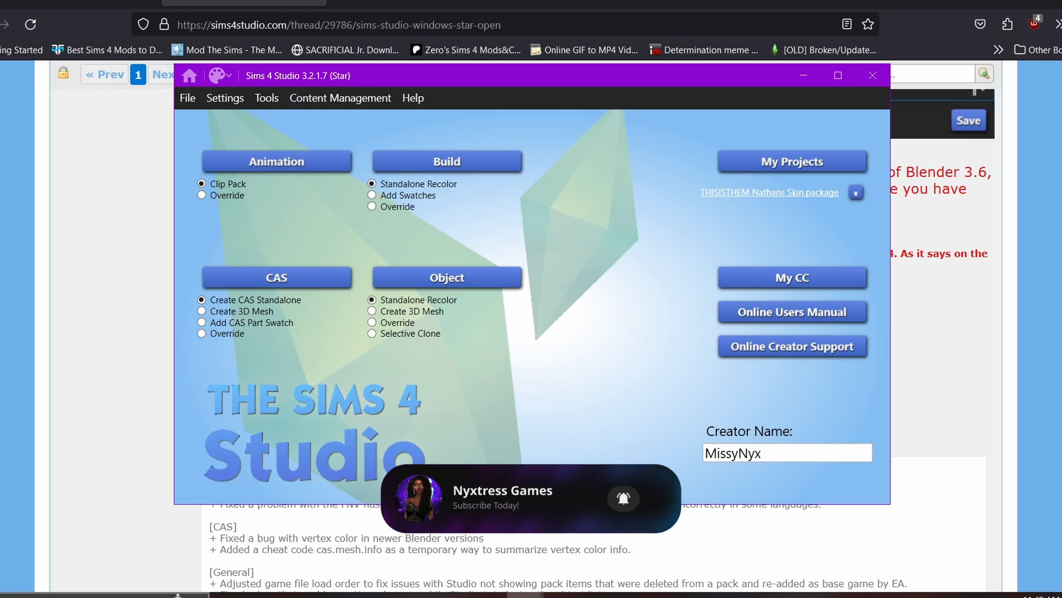
Examine the available batch fixes for CAS, Objects and Misc in Sims 4 Studio, including the Disallow CC and Allow CC options.
click(382, 101)
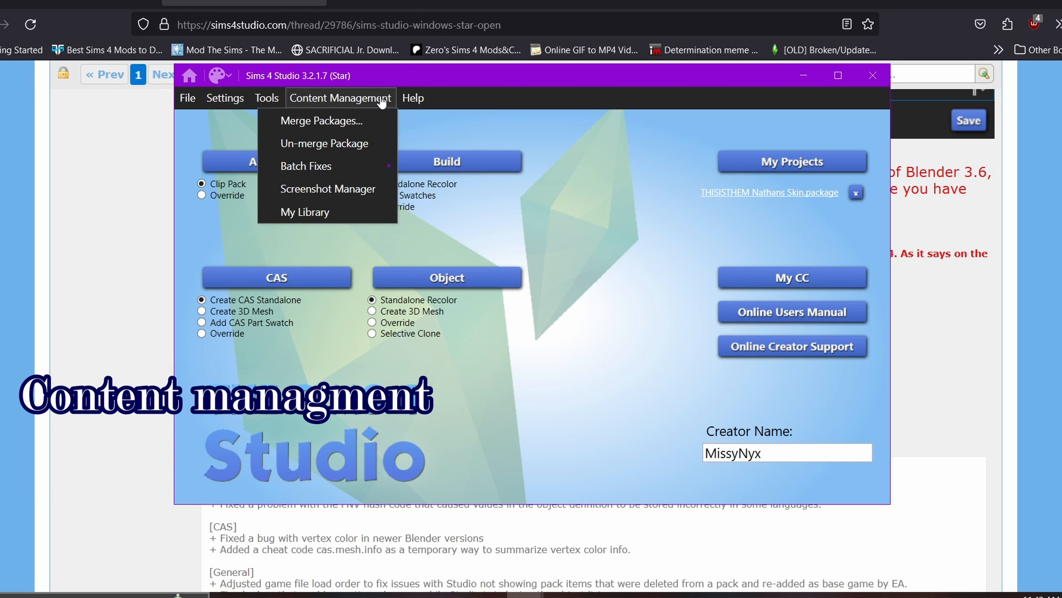
mouse_move(301, 176)
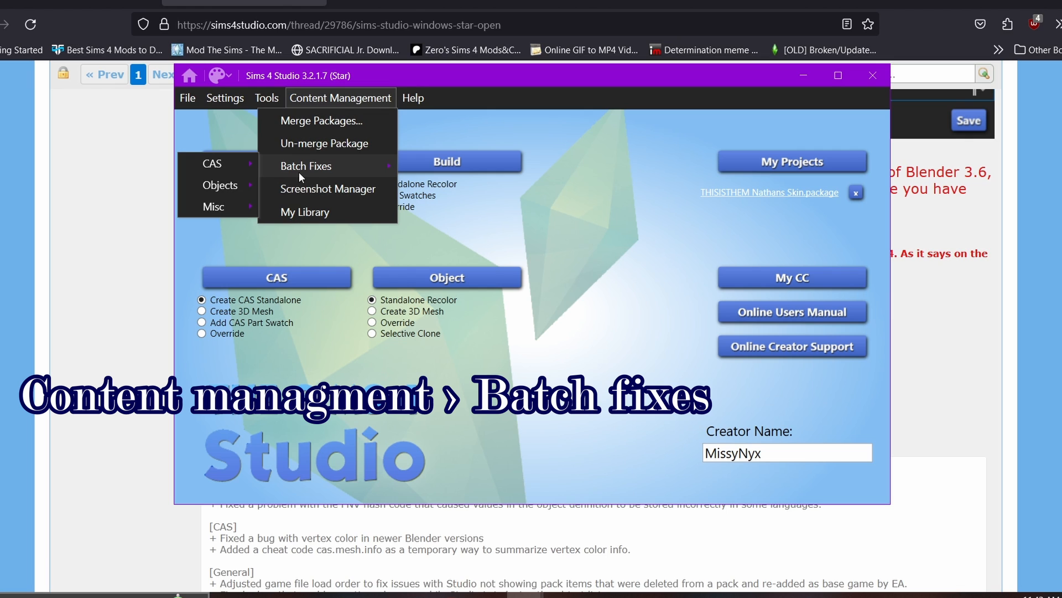
mouse_move(220, 176)
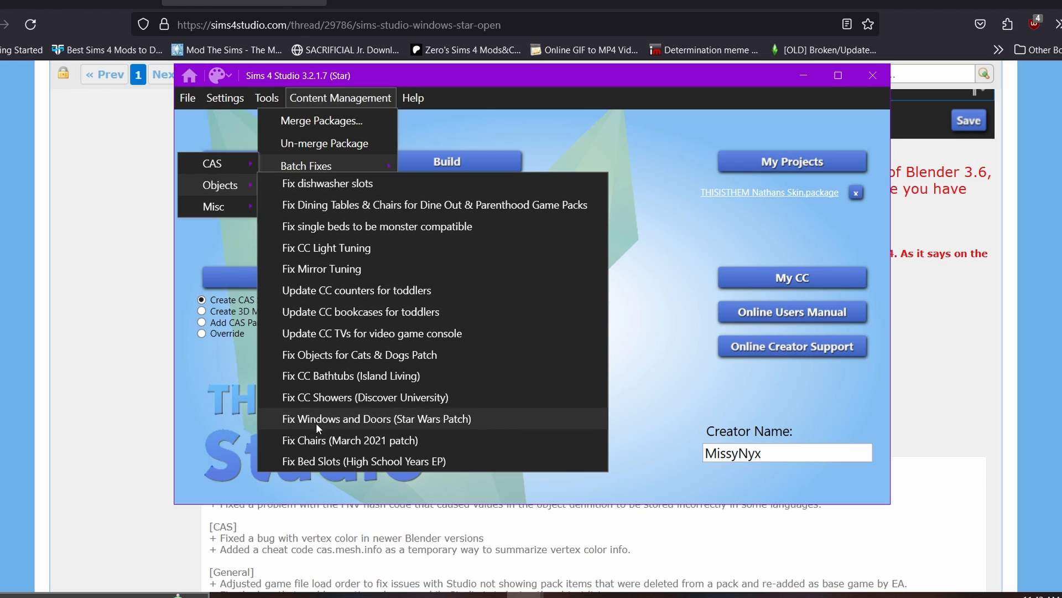
mouse_move(220, 205)
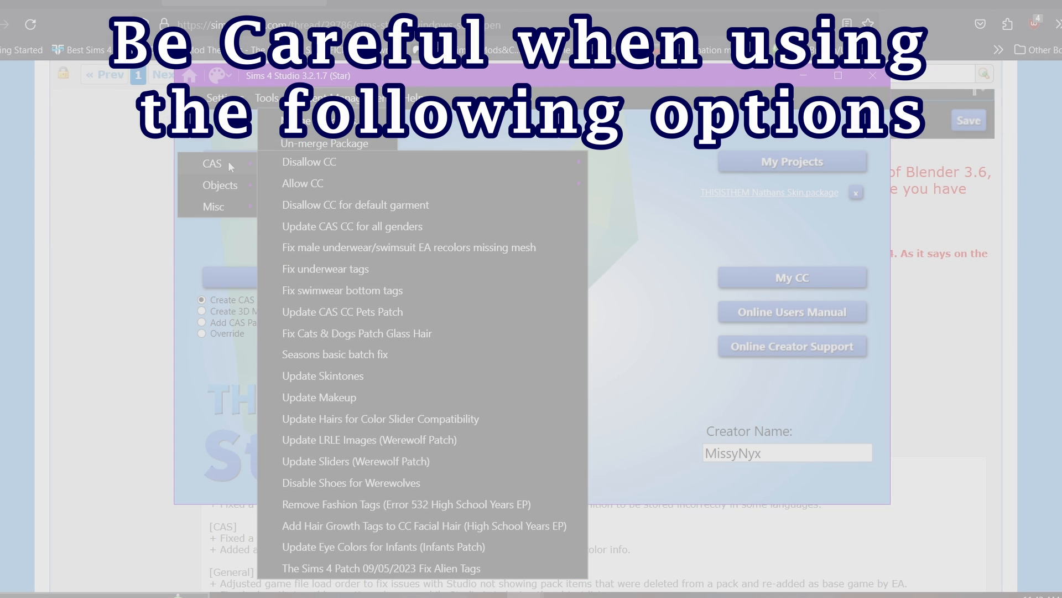
mouse_move(368, 166)
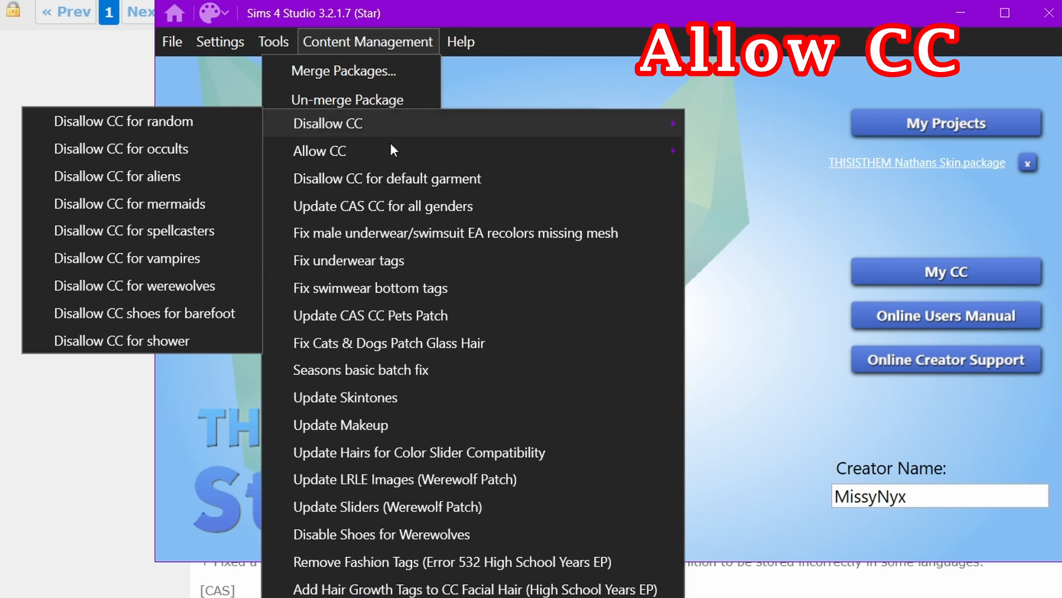
mouse_move(387, 147)
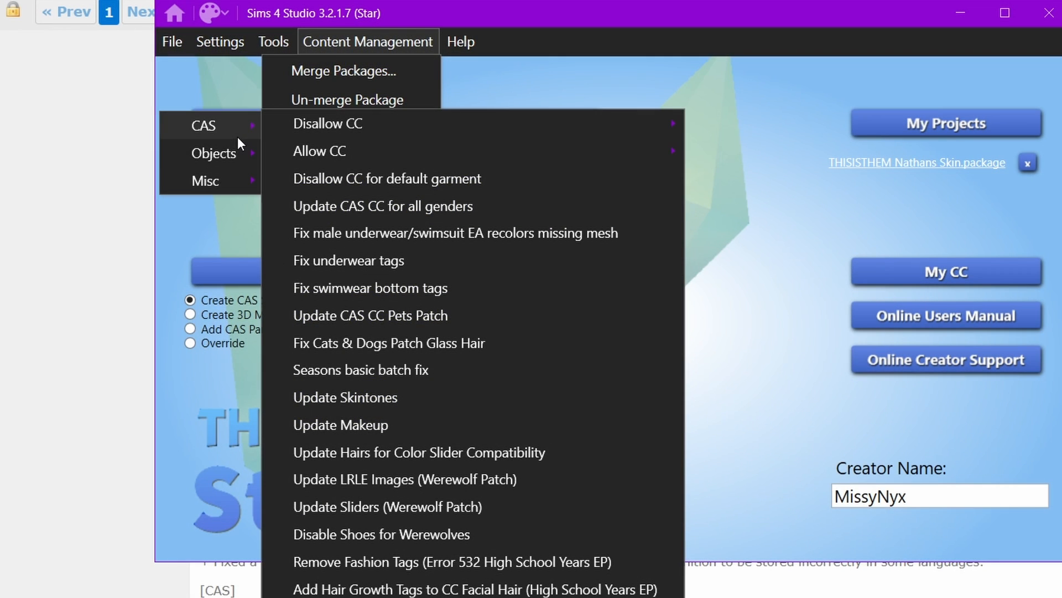
mouse_move(224, 151)
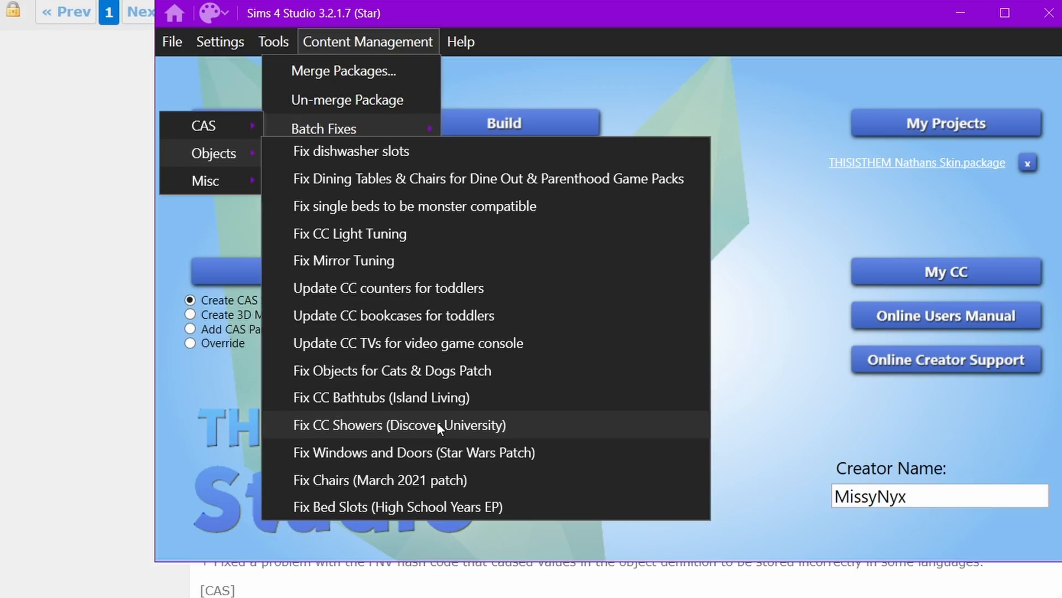
mouse_move(220, 134)
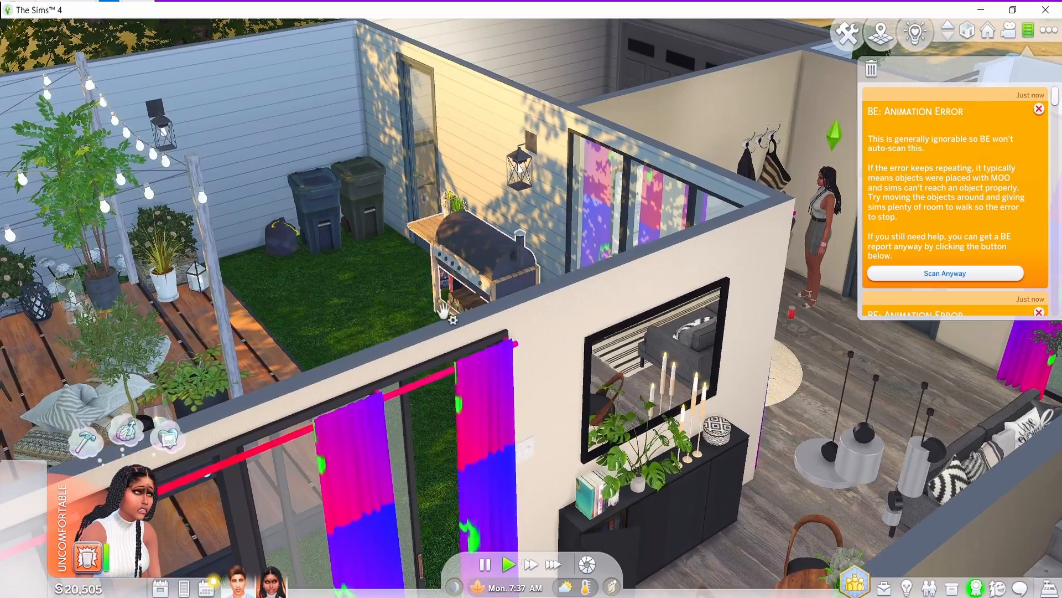
middle_drag(444, 311, 98, 285)
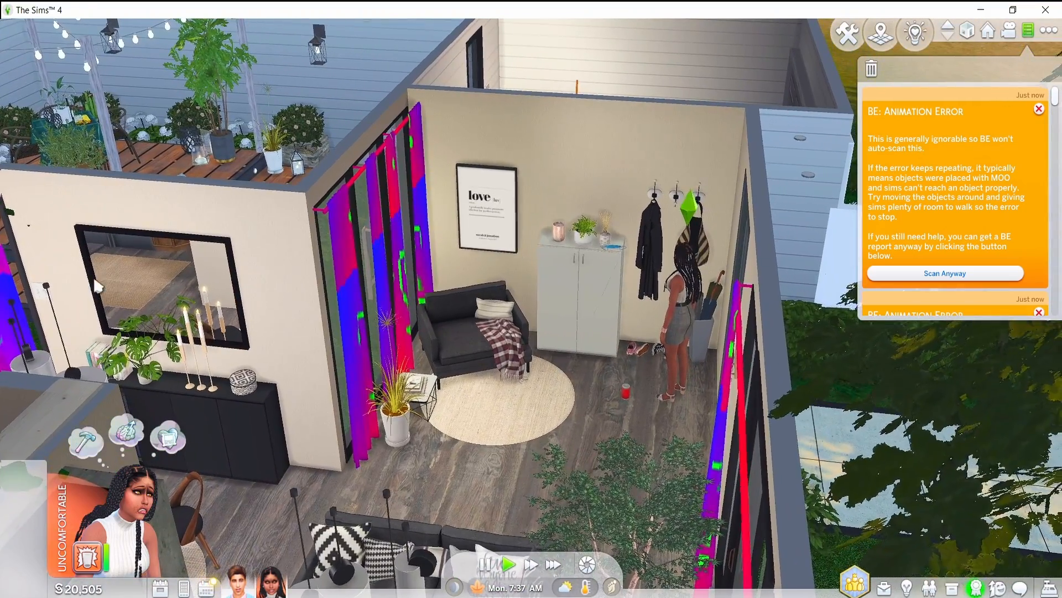
scroll(231, 192, down, 2)
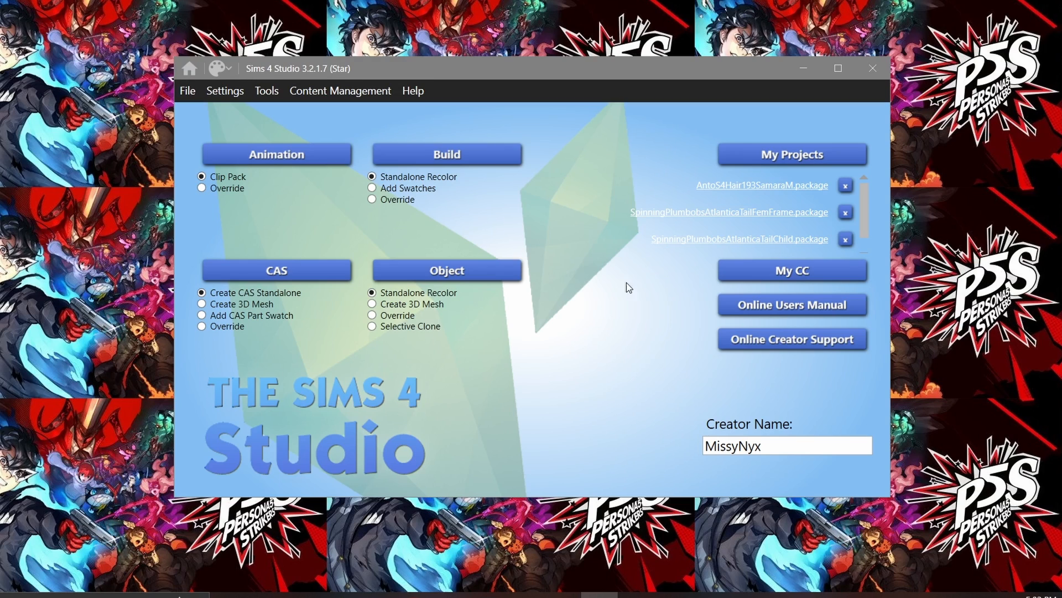
Open the CAS batch fix "Add Hair Growth Tags to CC Facial Hair (High School Years EP)".
click(812, 115)
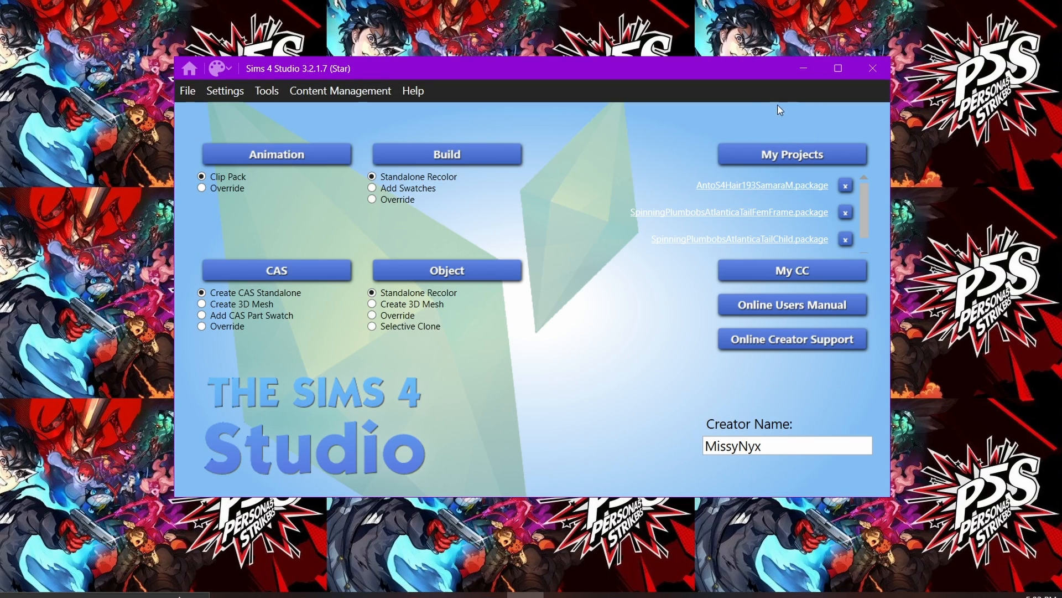
click(656, 1)
click(347, 95)
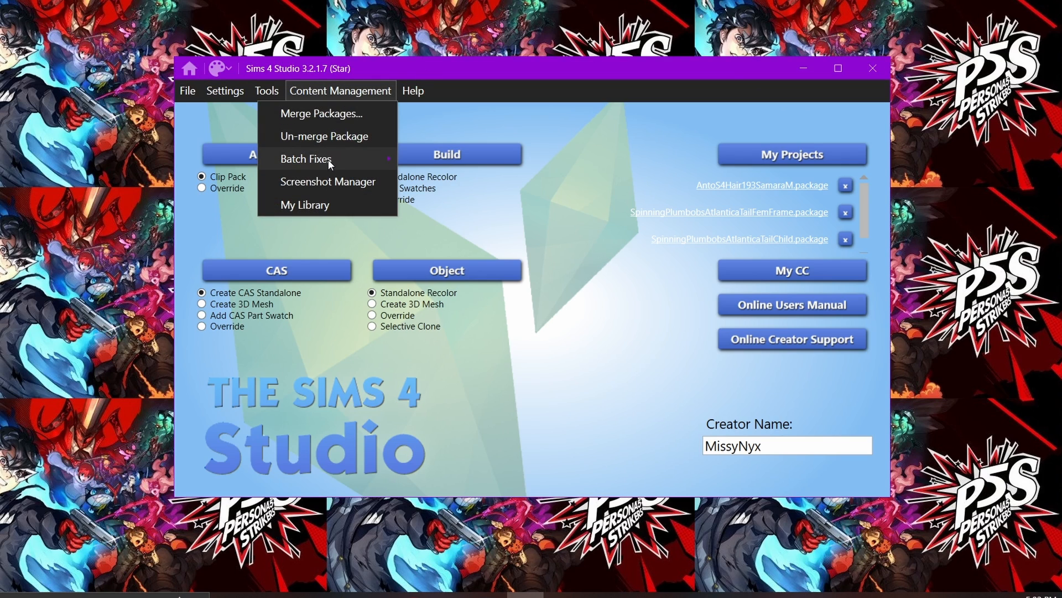
mouse_move(327, 160)
mouse_move(246, 157)
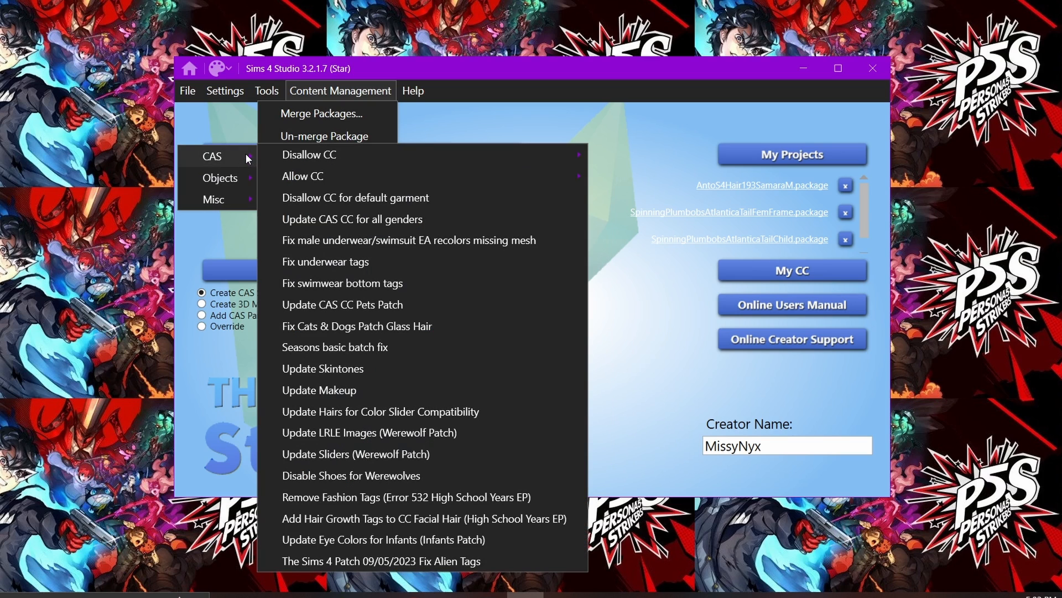
click(370, 519)
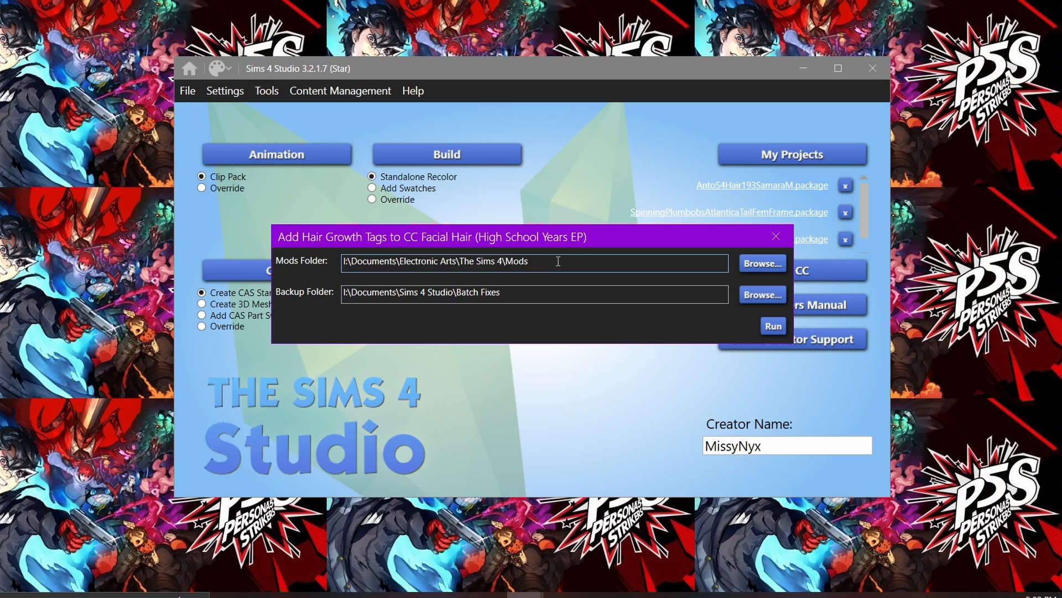
Set the batch fix's mods folder to "ALL in one CC" on the Crucial X8 (I:) drive, and run the fix.
click(766, 265)
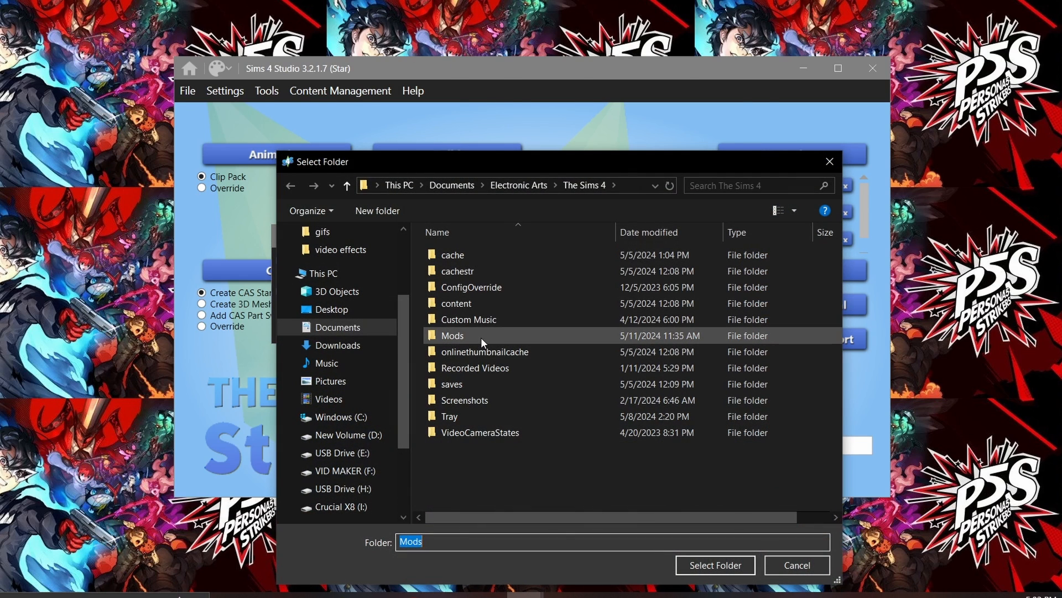
mouse_move(480, 337)
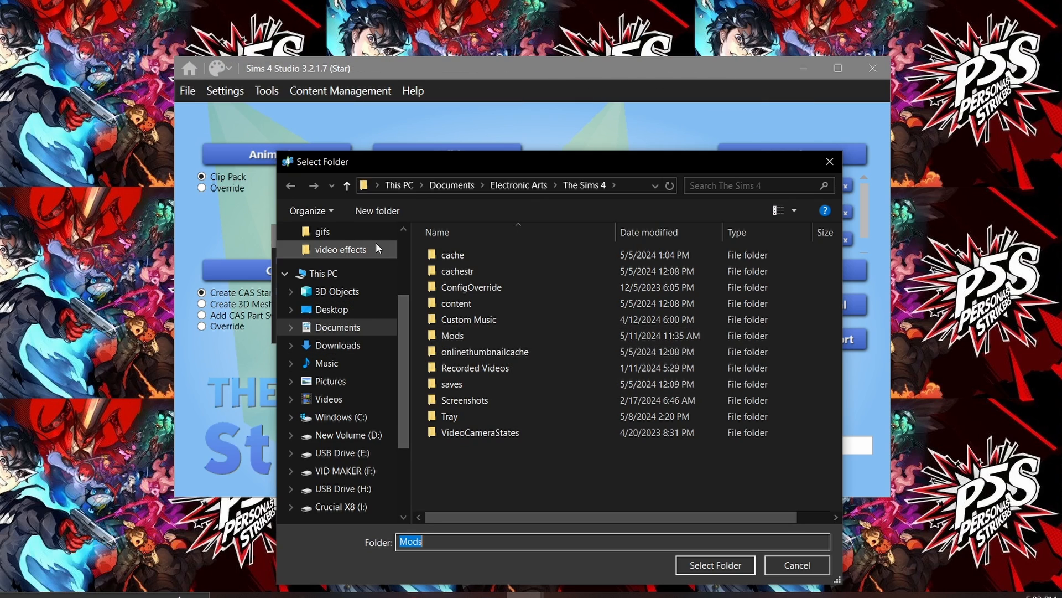
click(351, 512)
double_click(500, 302)
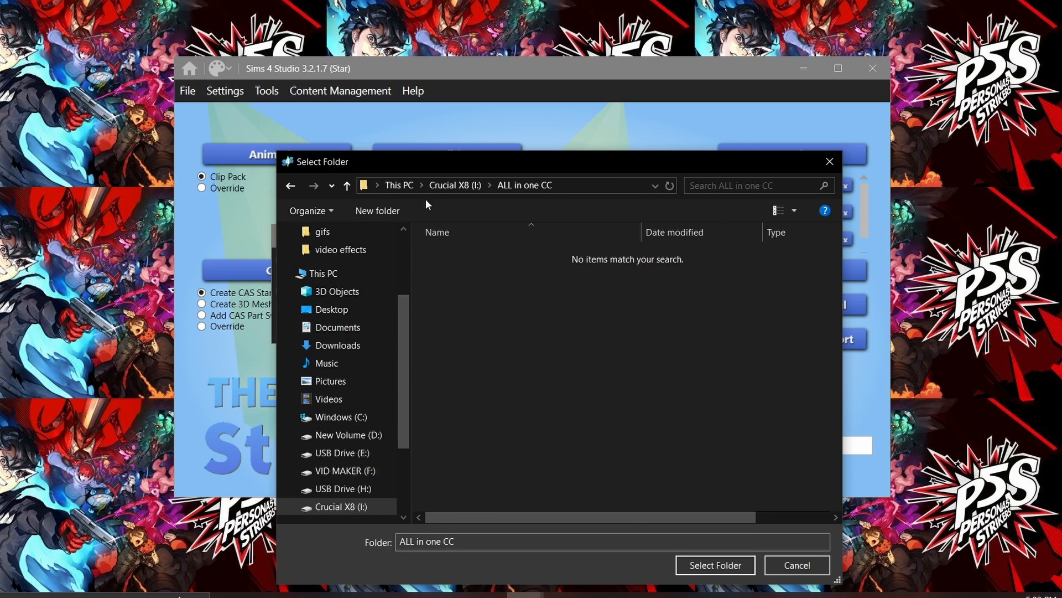
click(715, 565)
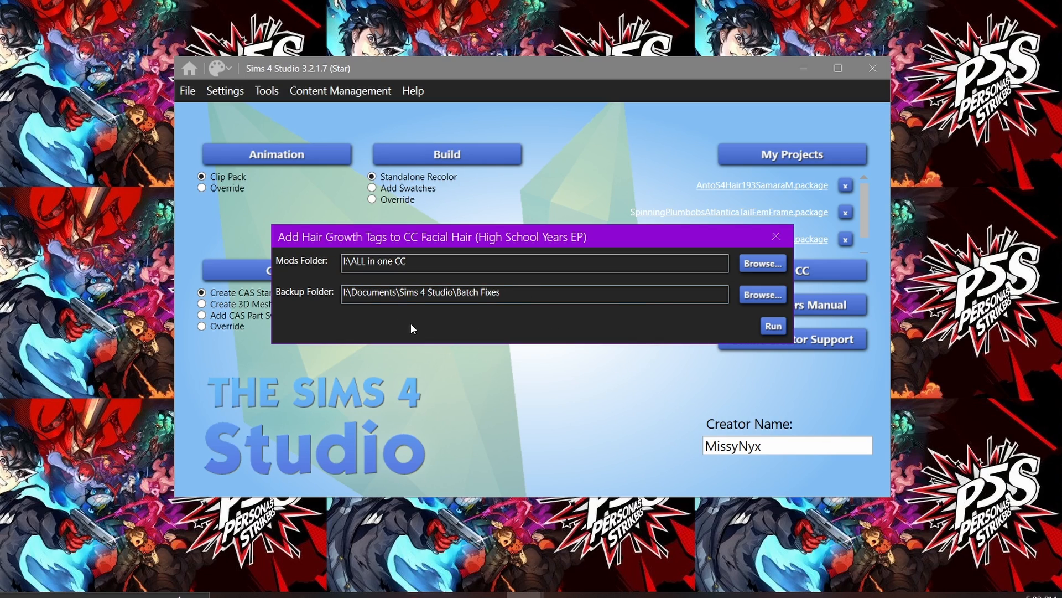
click(771, 327)
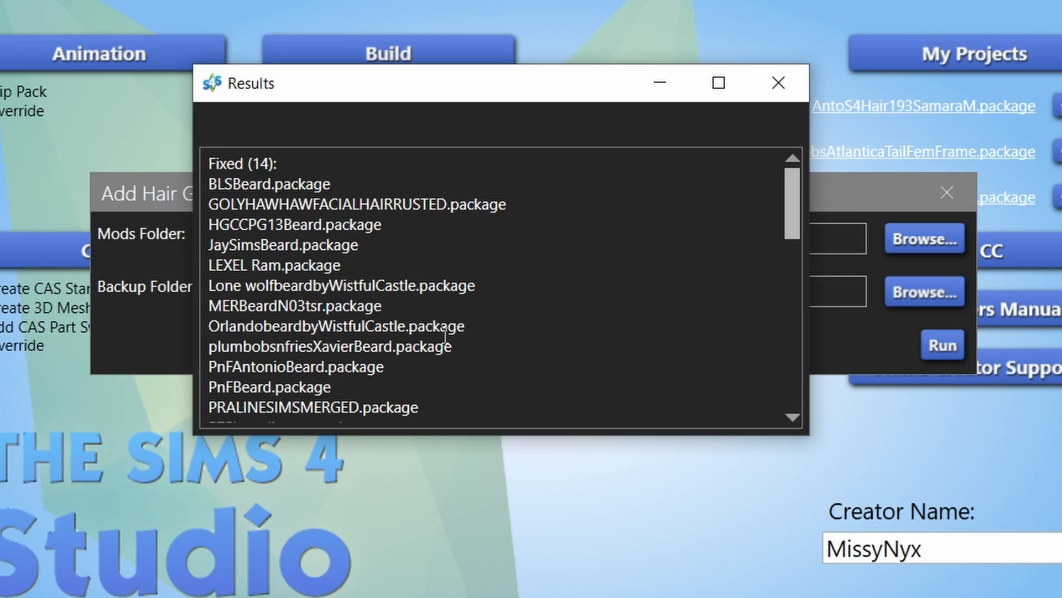
Review the batch fix results for the packages that were fixed, could not be fixed or needed no fix.
scroll(445, 332, down, 1)
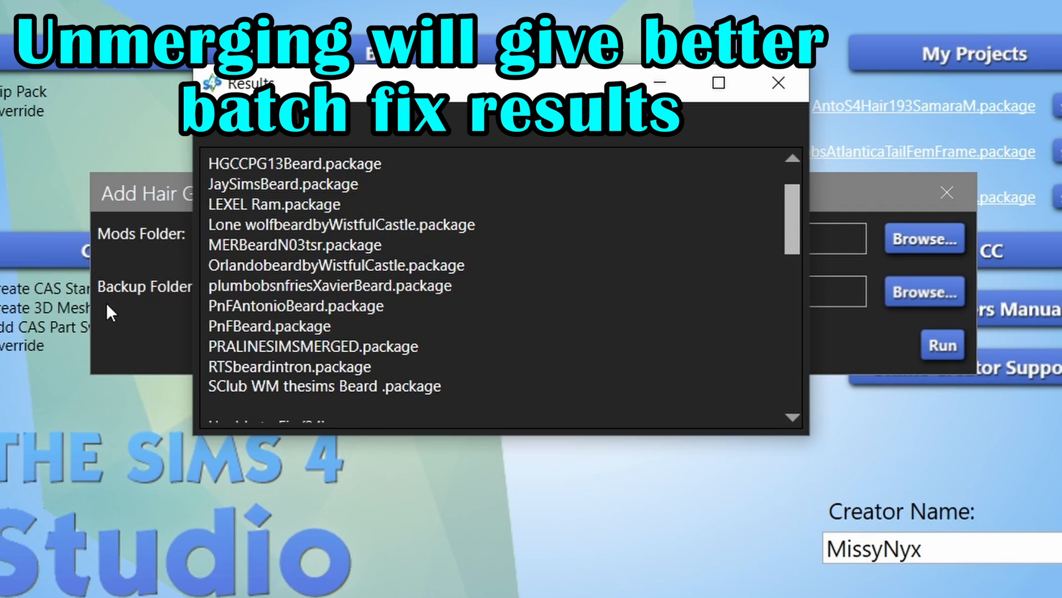
scroll(436, 319, down, 2)
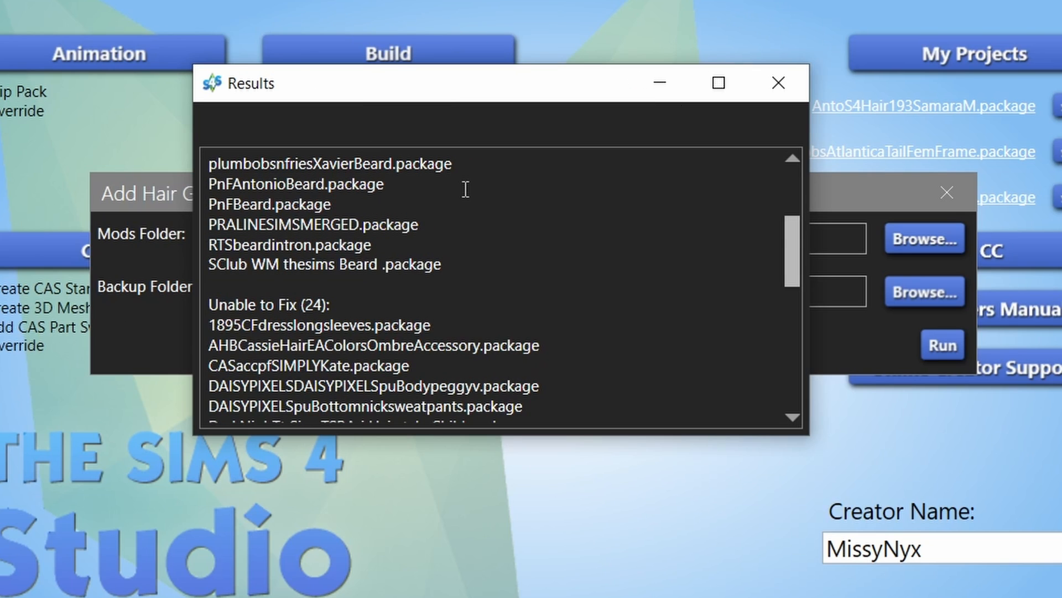
scroll(415, 195, down, 2)
scroll(414, 195, down, 5)
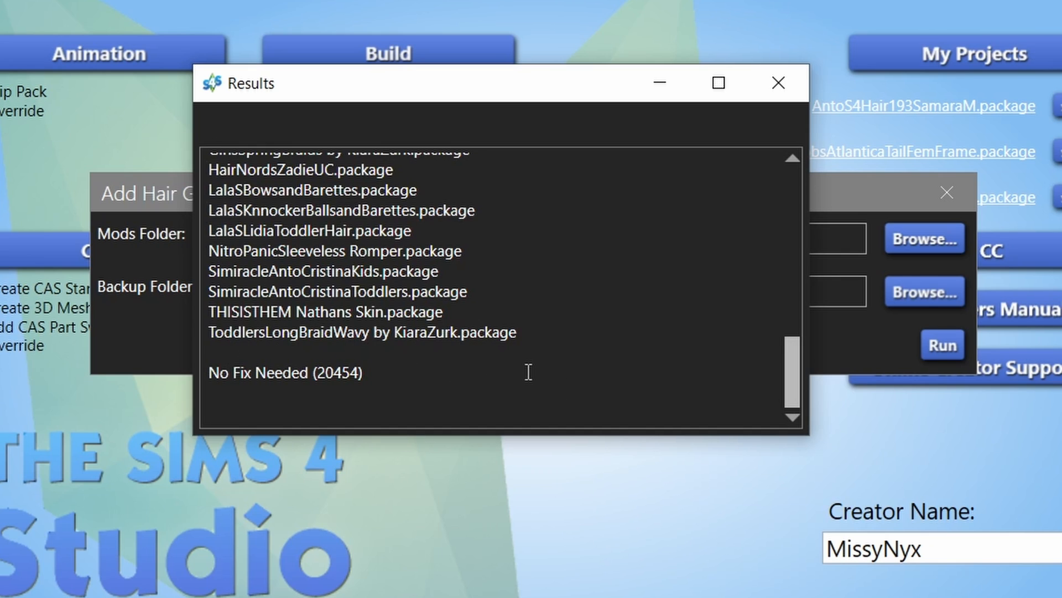
scroll(551, 361, up, 7)
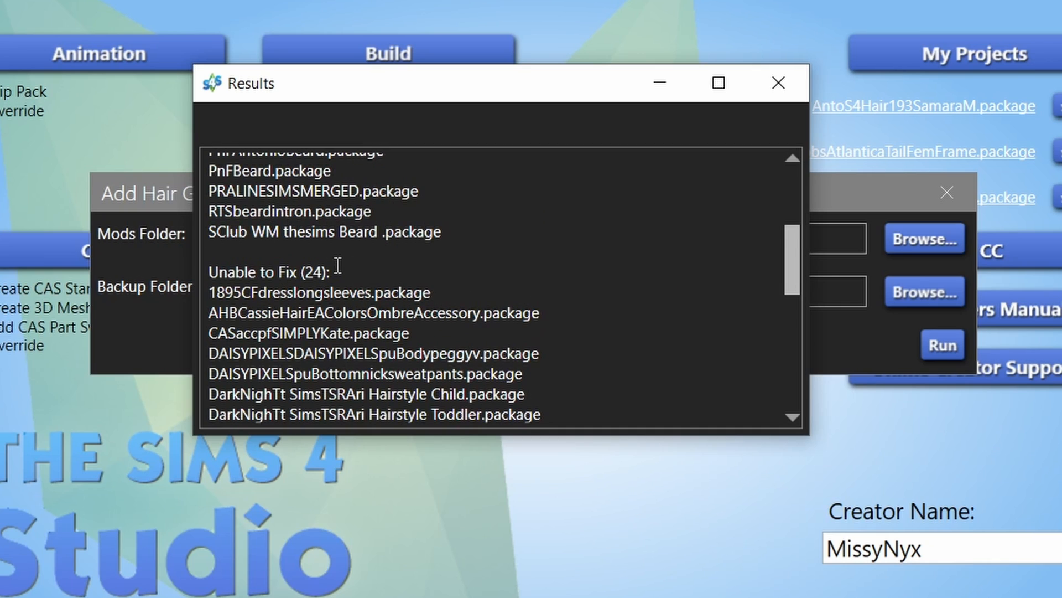
Copy the name 1895CFdresslongsleeves from the Unable to Fix list and search the "ALL in one CC" folder for that package.
scroll(337, 266, down, 1)
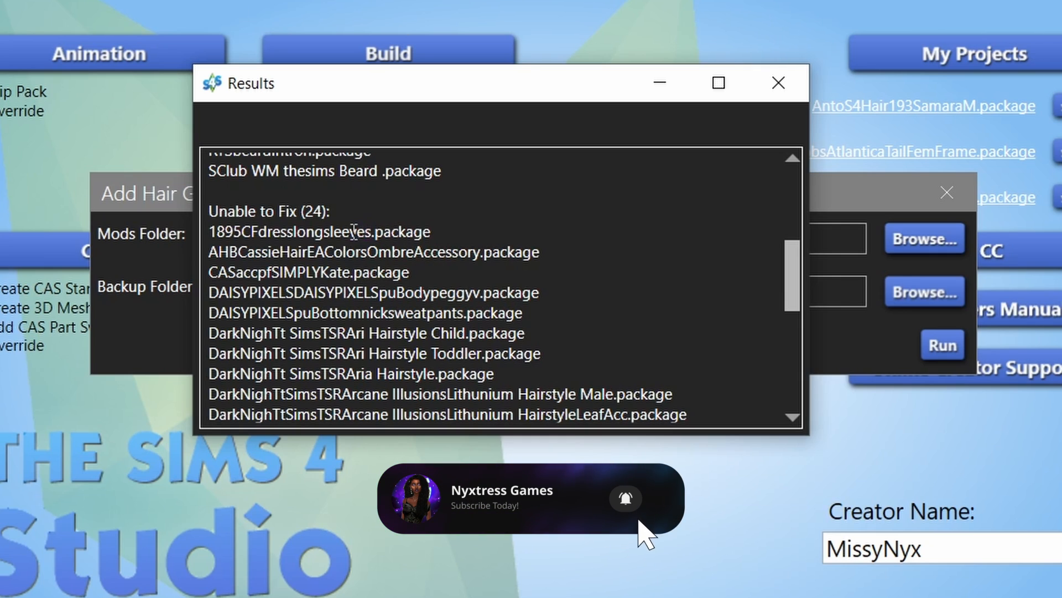
drag(371, 231, 204, 233)
key(ctrl+c)
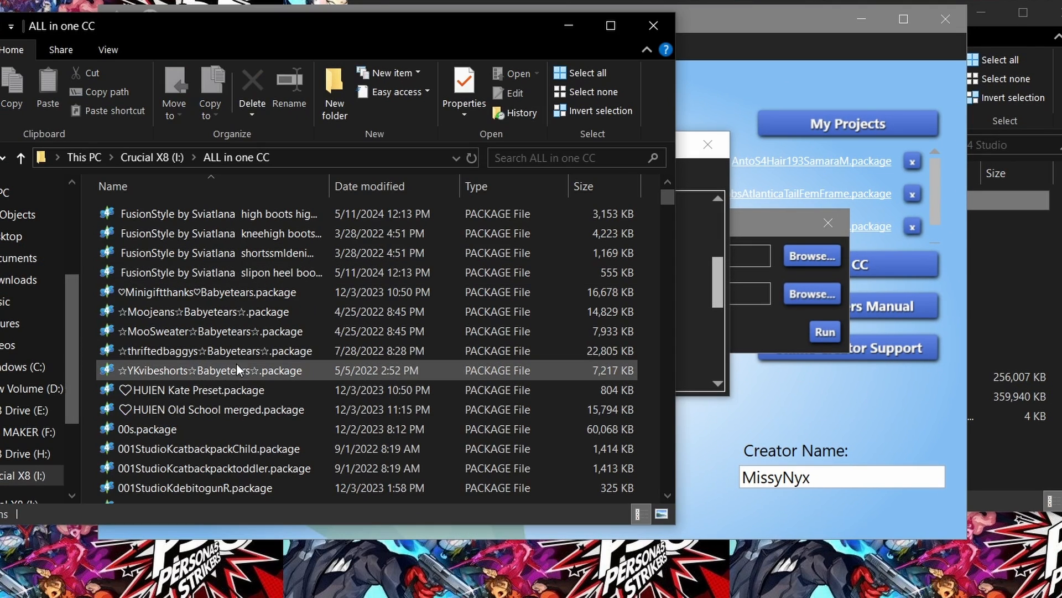
click(509, 157)
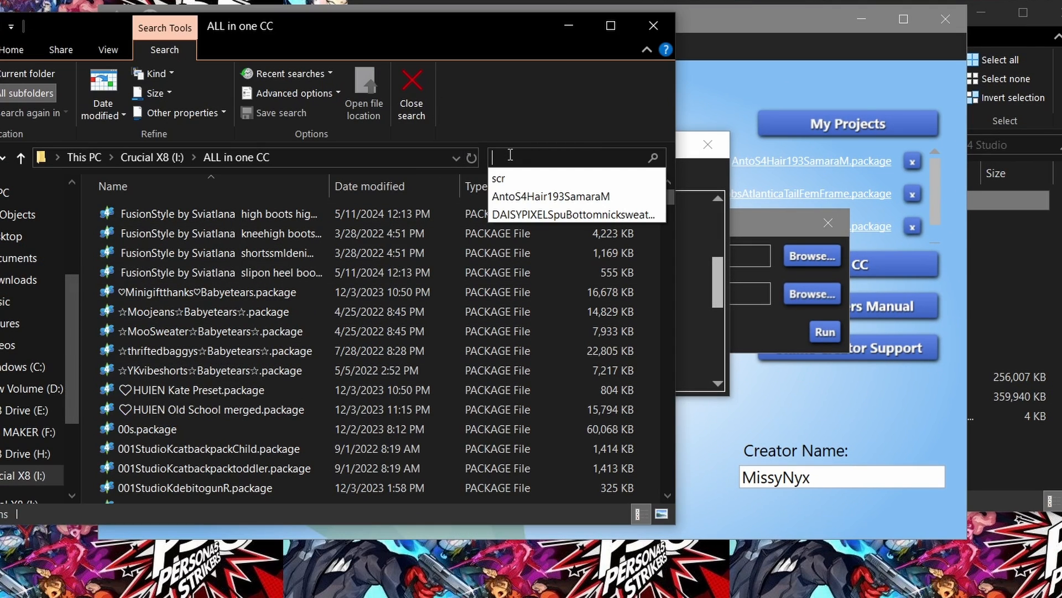
key(ctrl+v)
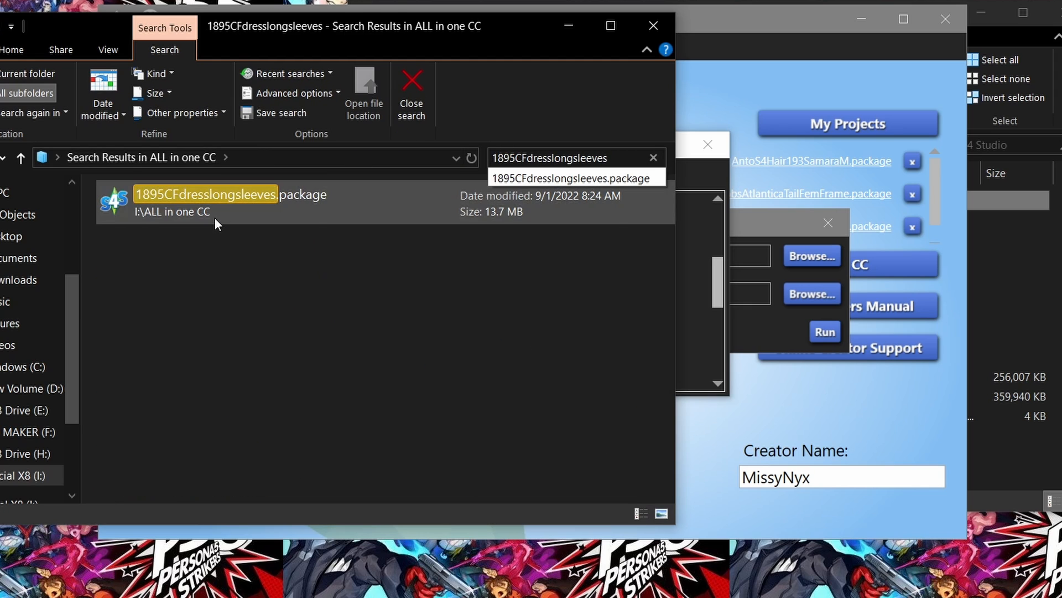
drag(382, 33, 218, 9)
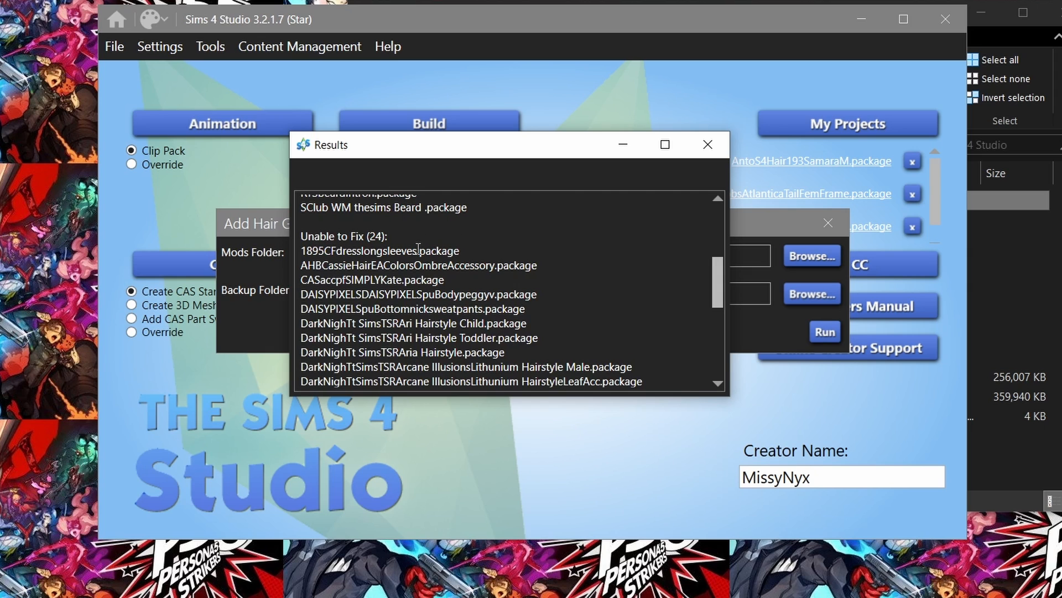
drag(418, 251, 298, 251)
key(ctrl+c)
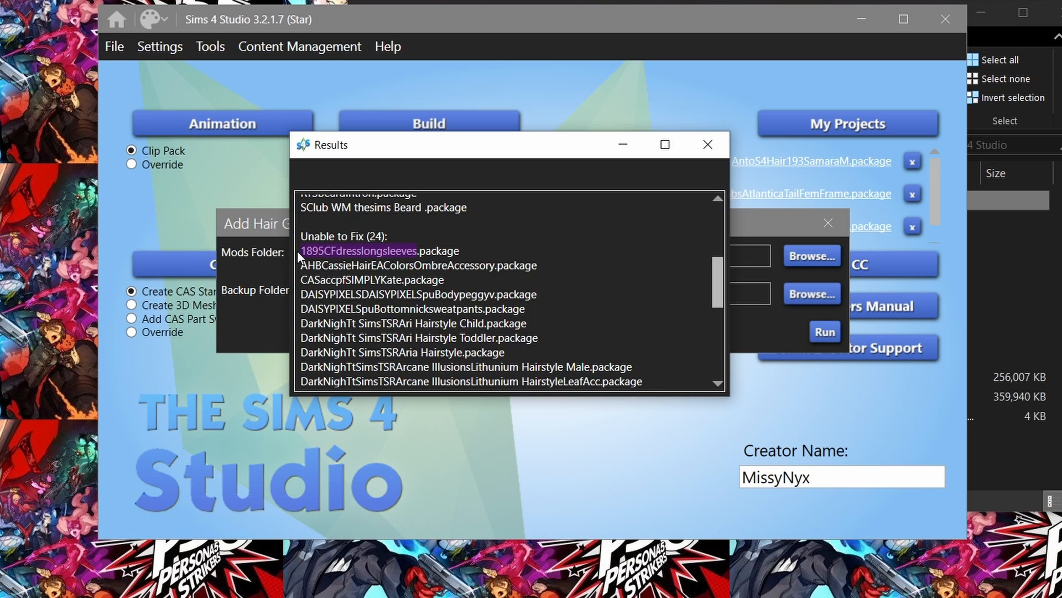
click(301, 597)
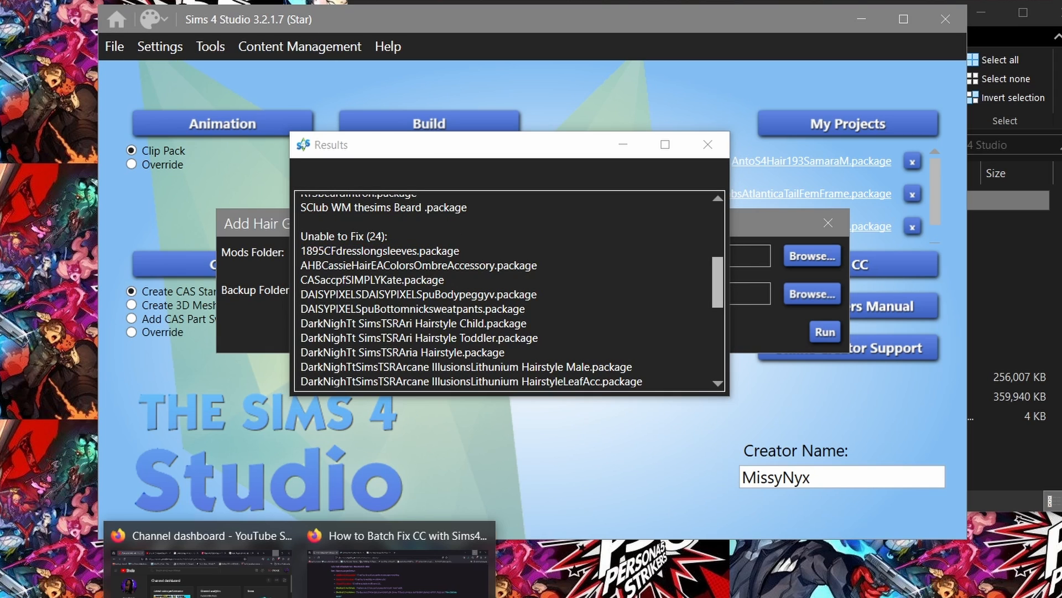
mouse_move(188, 597)
click(3, 576)
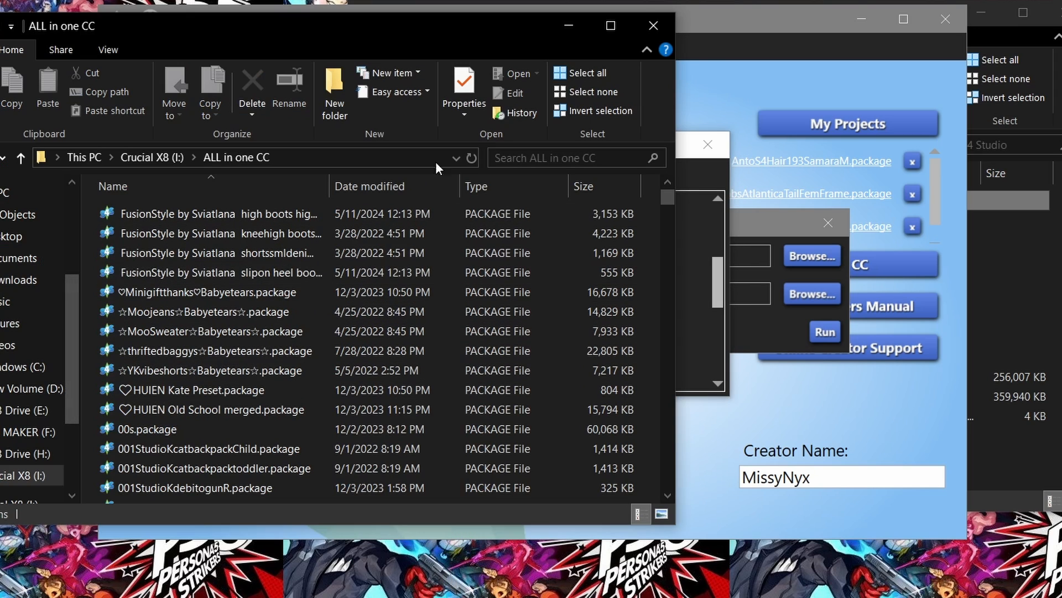
click(510, 158)
key(ctrl+v)
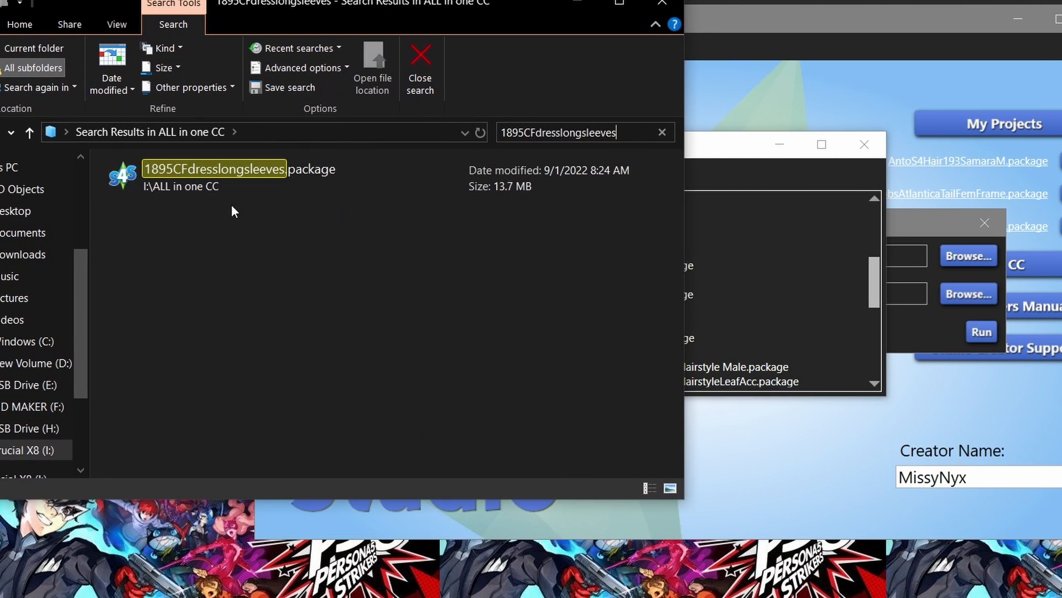
Open the found 1895CFdresslongsleeves.package with the S4Studio application from the Sims4Studio_v3.2.1.7 (Star) folder.
click(228, 203)
right_click(238, 178)
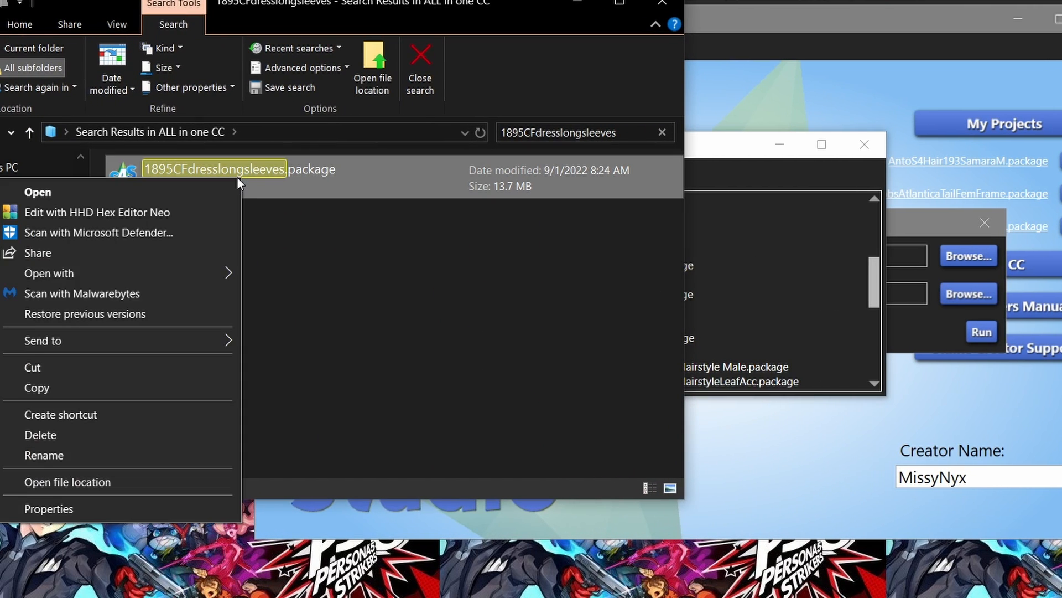
mouse_move(132, 280)
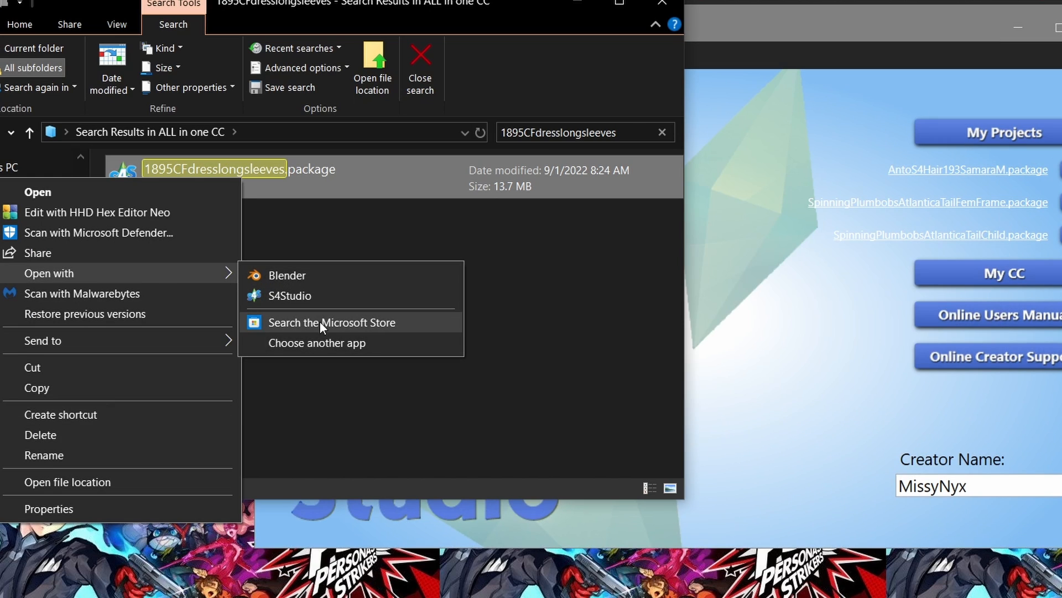
click(323, 342)
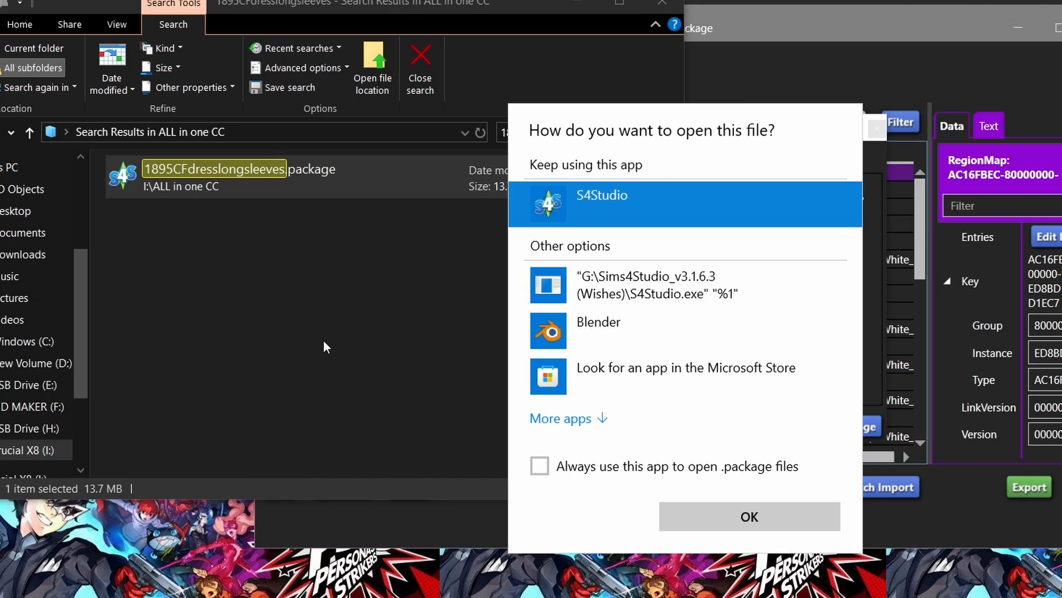
click(589, 421)
scroll(670, 343, down, 5)
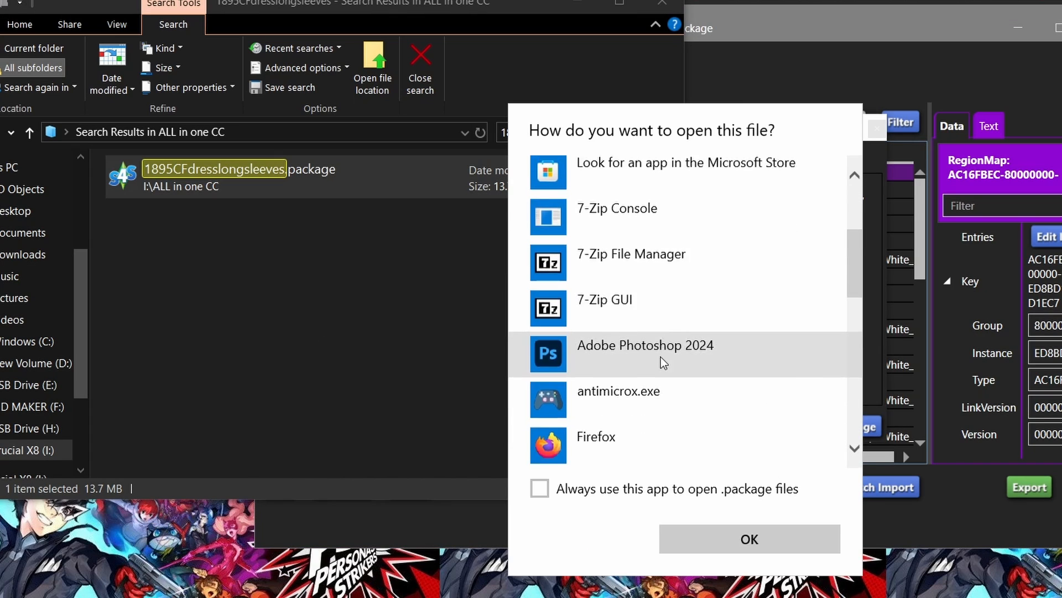
scroll(642, 376, down, 4)
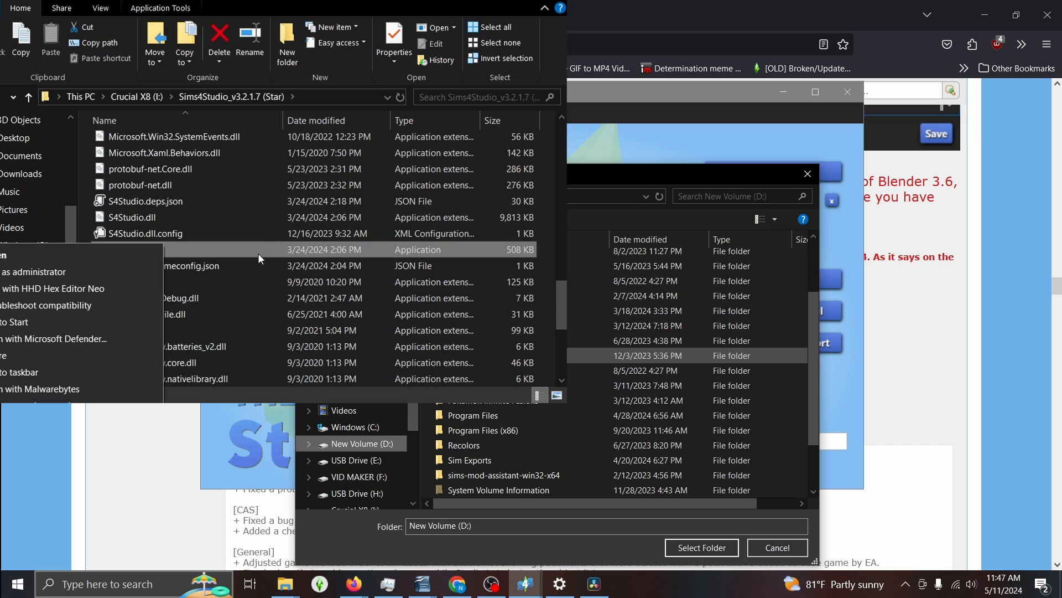
double_click(261, 249)
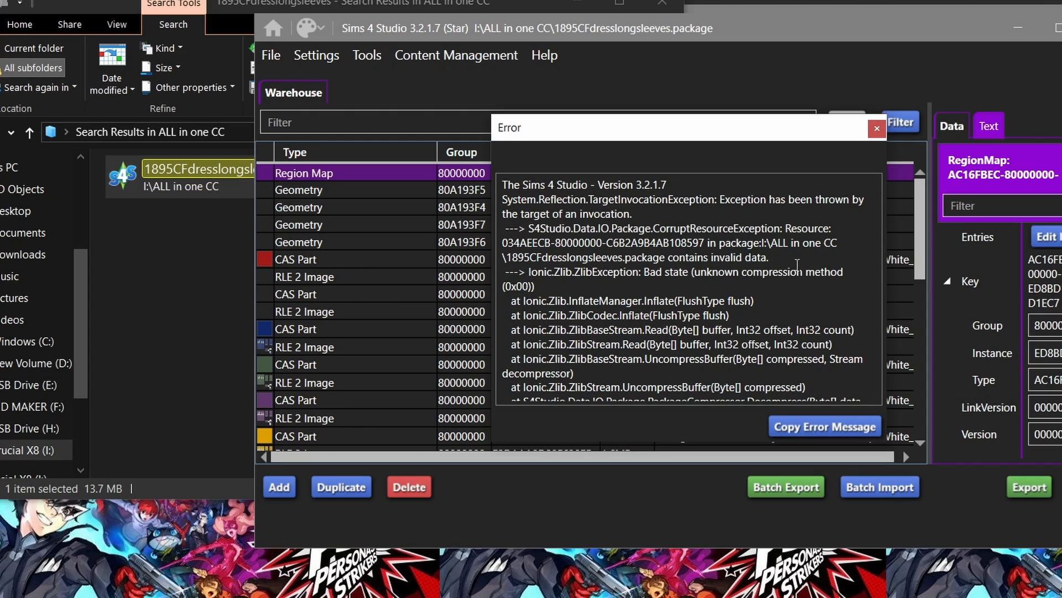
Dismiss the error report and examine the package's resource list, plus the text and data of its Region Map.
click(873, 129)
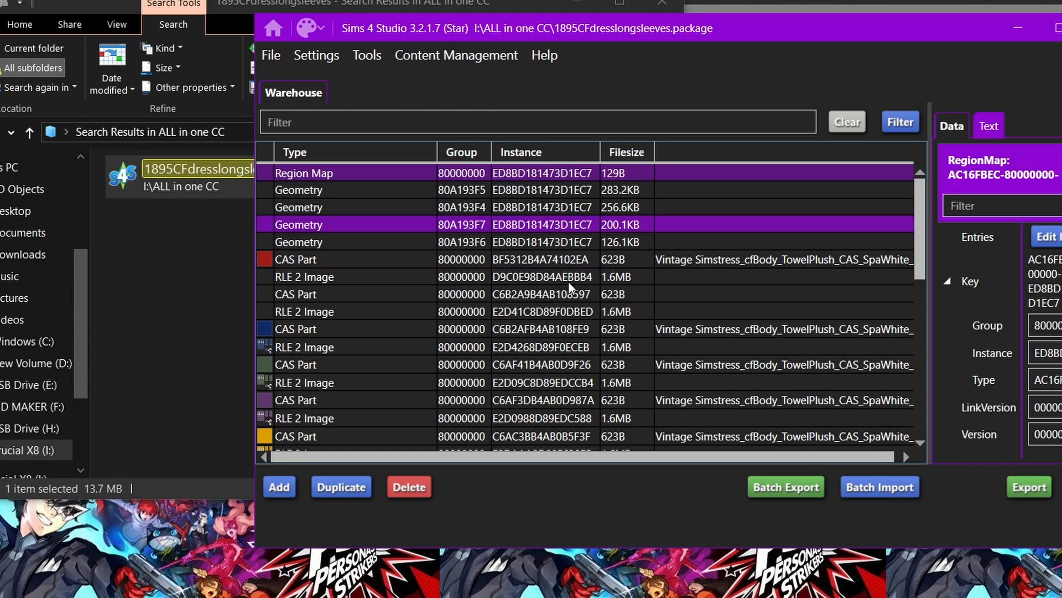
click(984, 124)
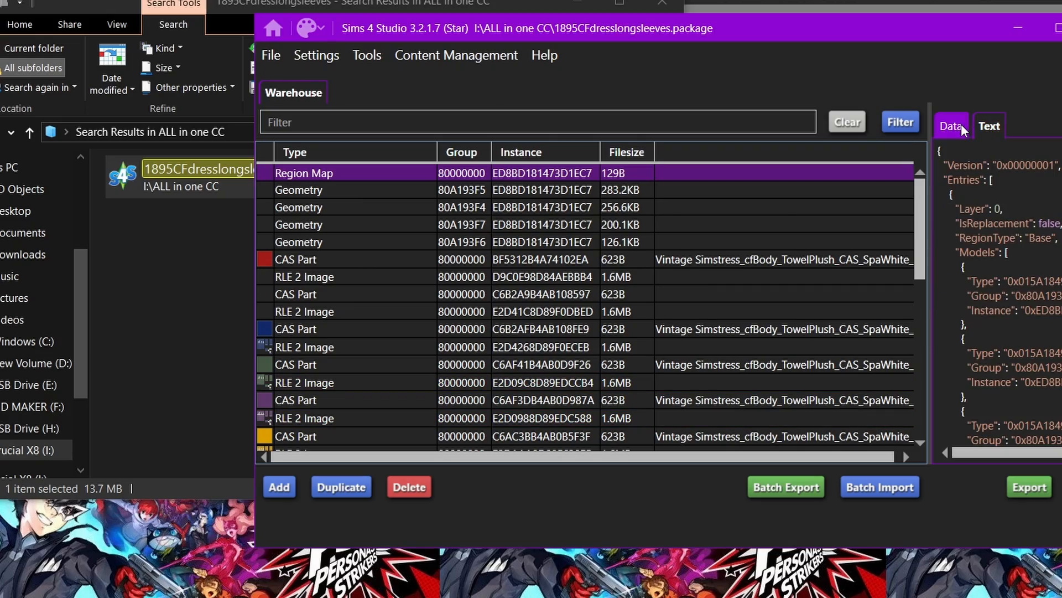
click(961, 124)
scroll(374, 294, down, 10)
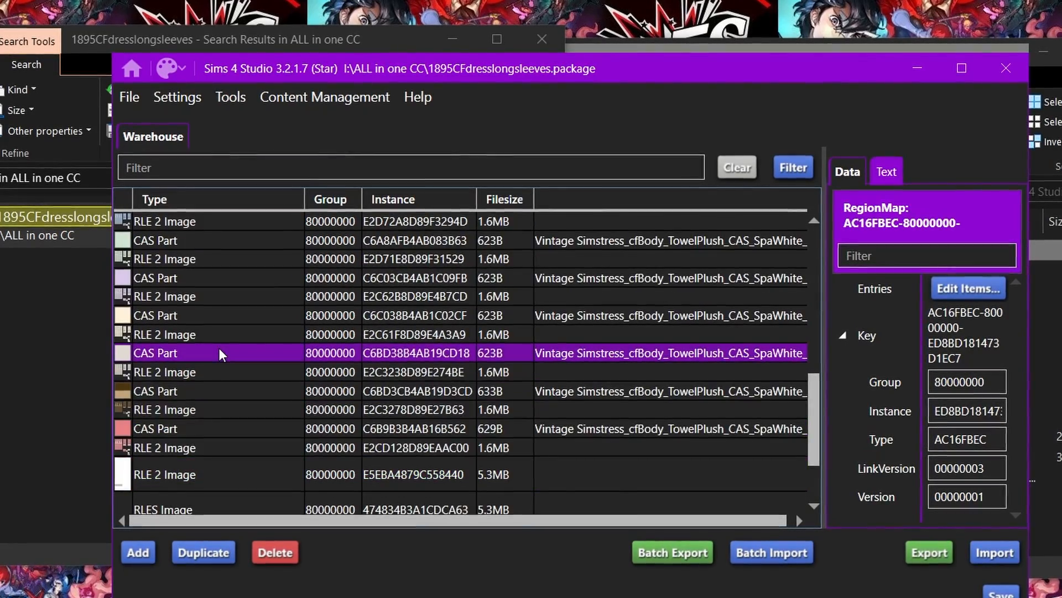
scroll(219, 347, up, 10)
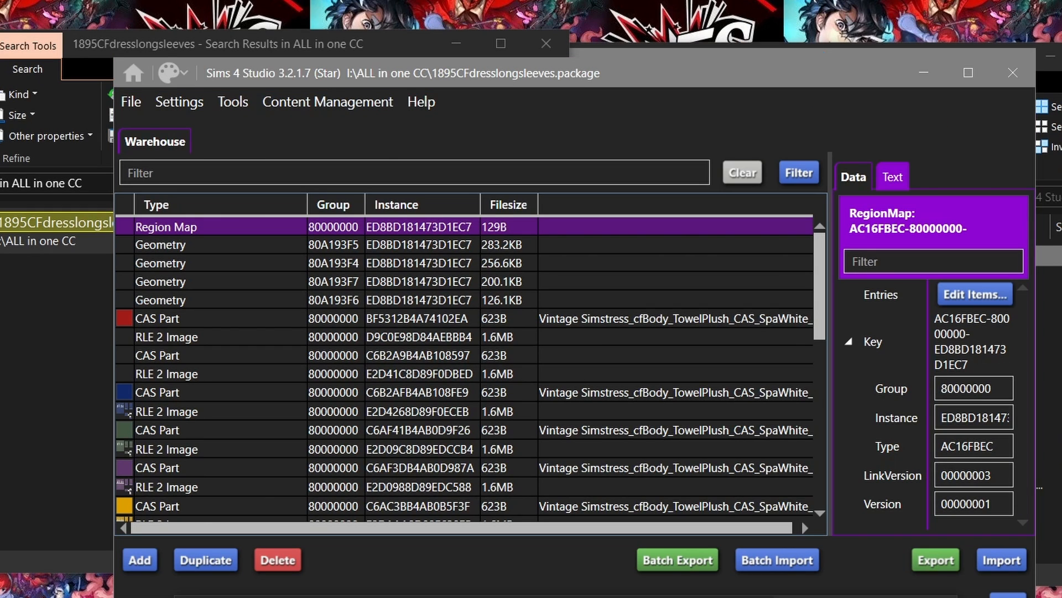
Return to the batch fix results, enlarge the results window and review the packages listed under Unable to Fix.
key(alt+Tab)
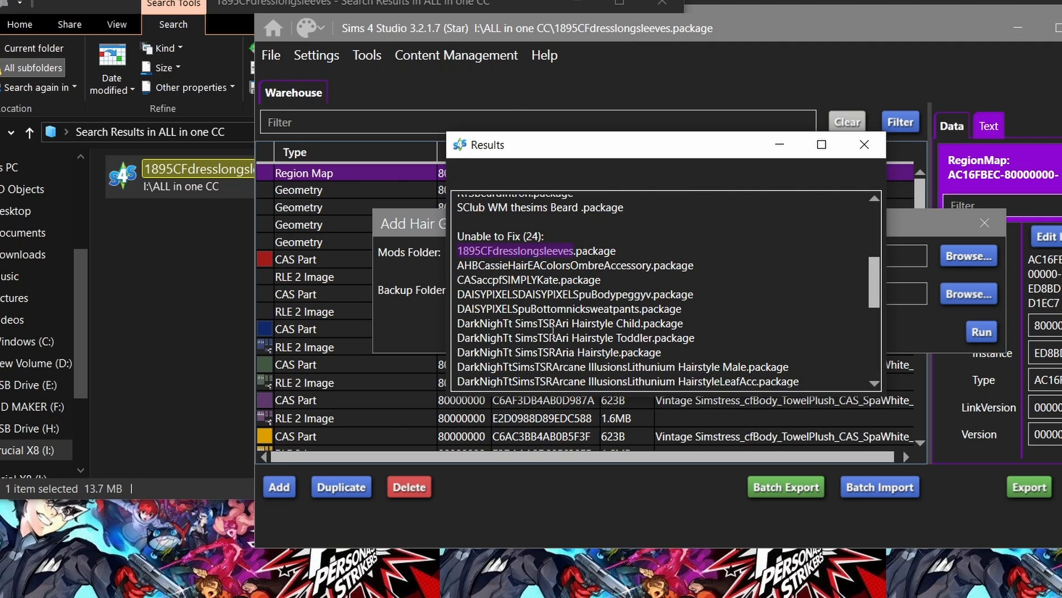
scroll(619, 342, down, 2)
scroll(619, 342, down, 2)
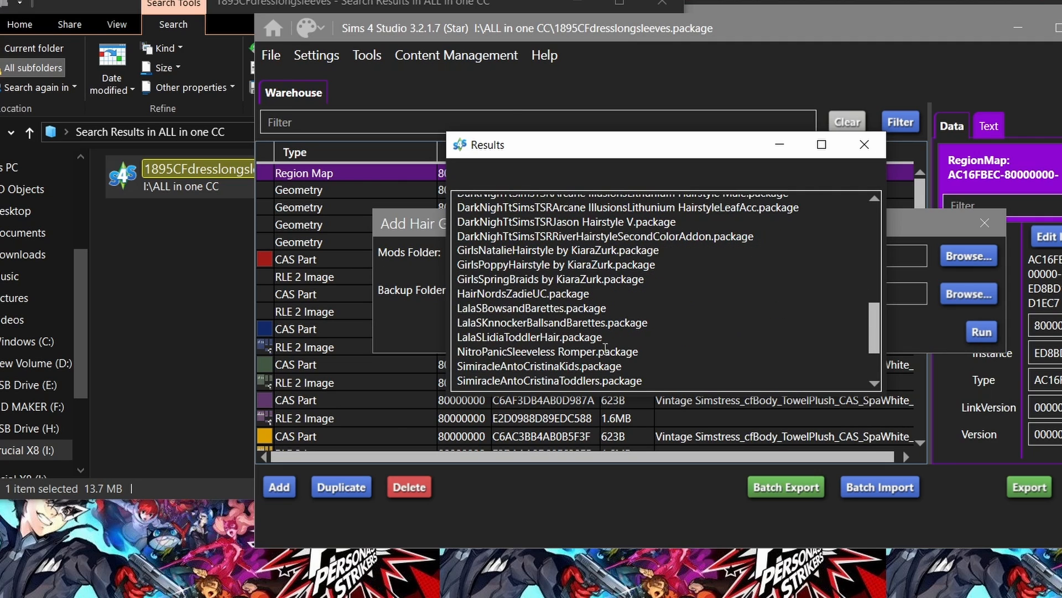
scroll(605, 349, up, 3)
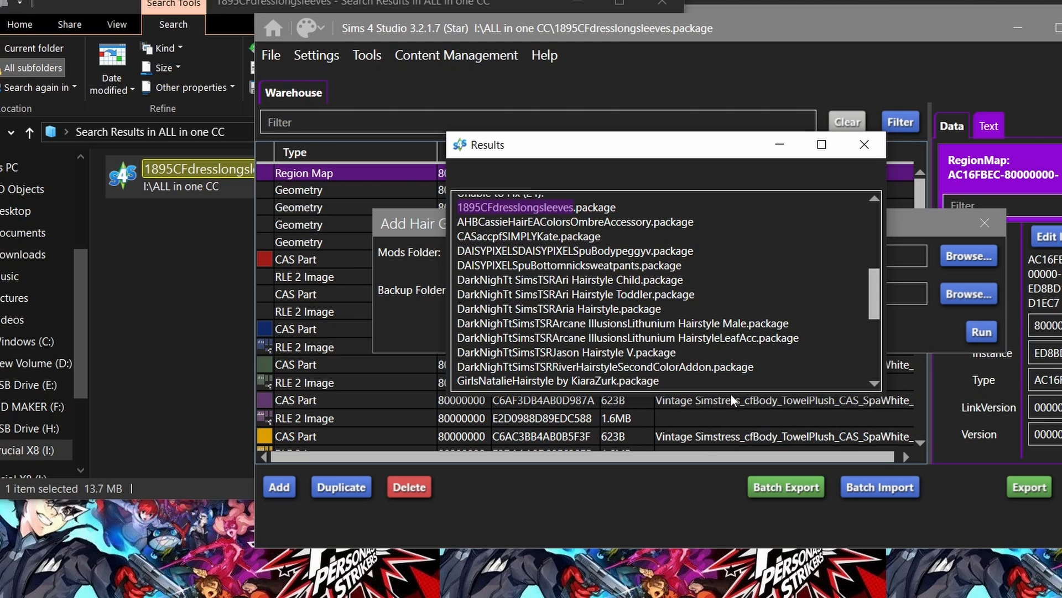
drag(724, 397, 724, 597)
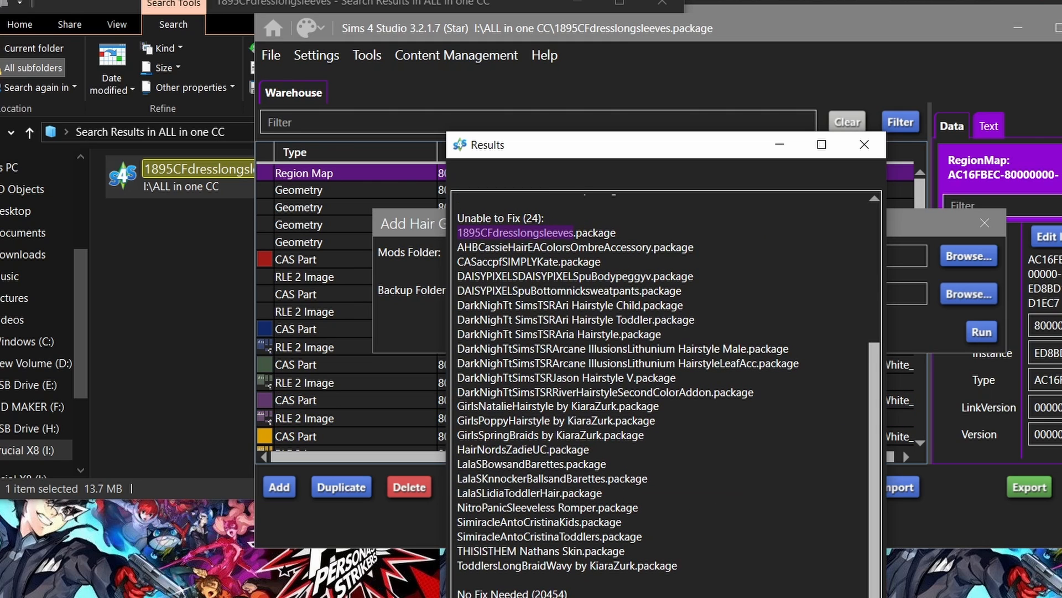
drag(686, 150, 686, 54)
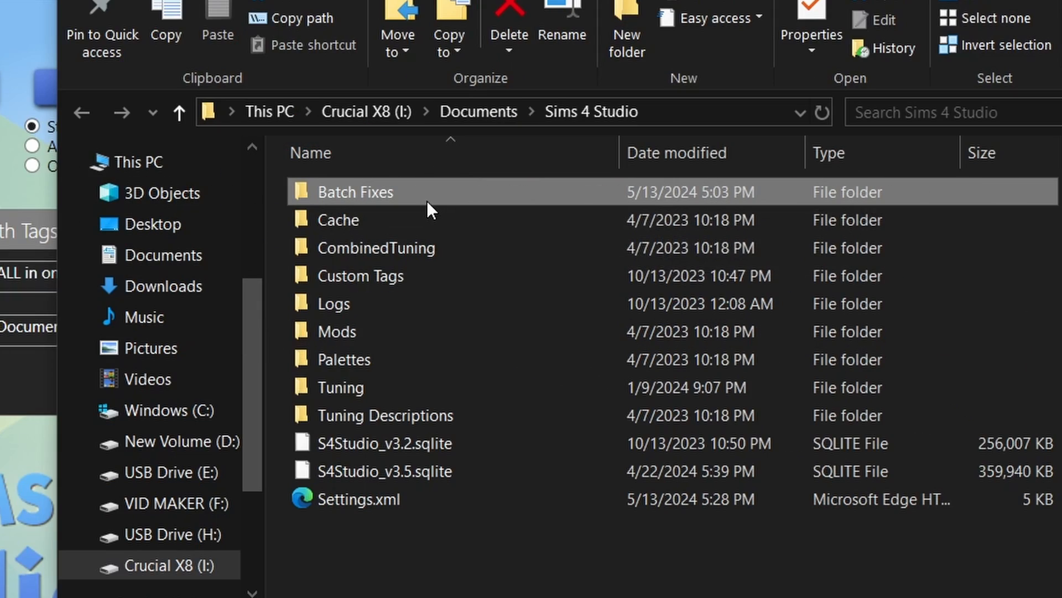
In the Sims 4 Studio Batch Fixes folder, open the backup of the 24-05-13_17-03-28 Add Hair Growth Tags to CC Facial Hair run.
double_click(426, 200)
scroll(785, 558, down, 2)
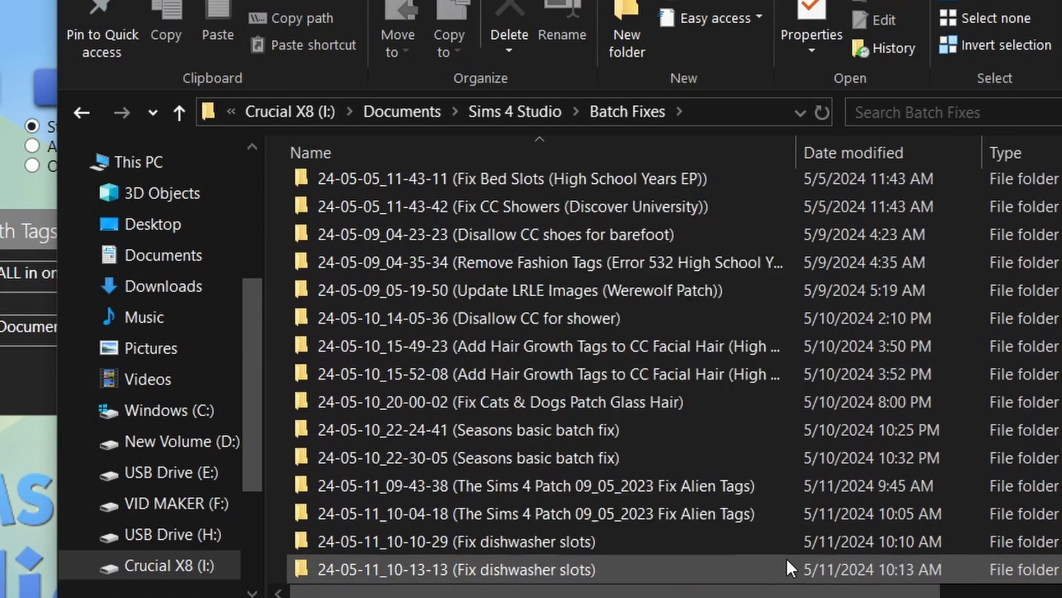
scroll(790, 567, up, 2)
scroll(776, 559, down, 5)
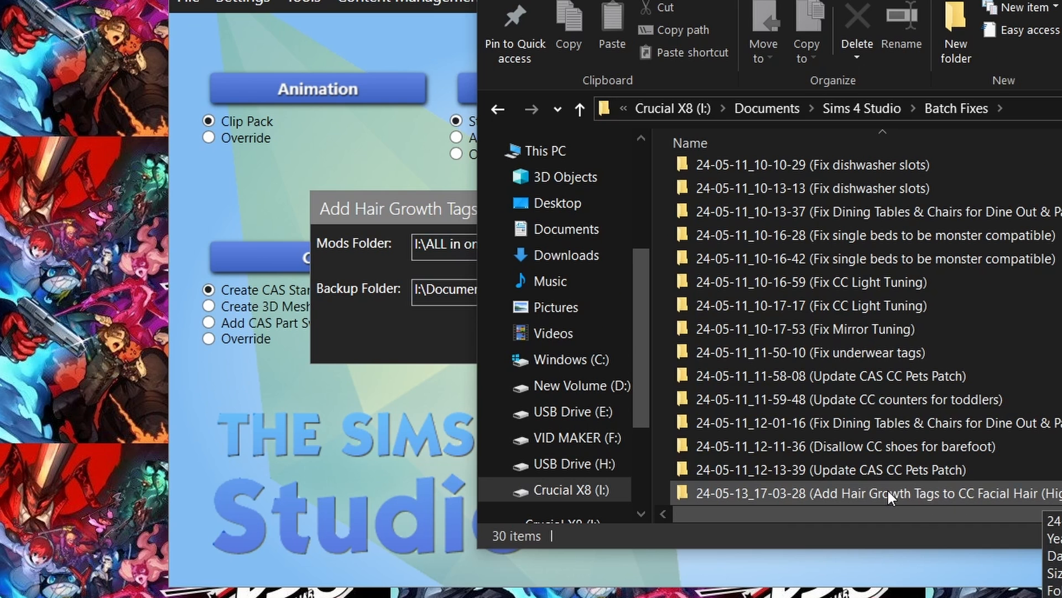
click(546, 566)
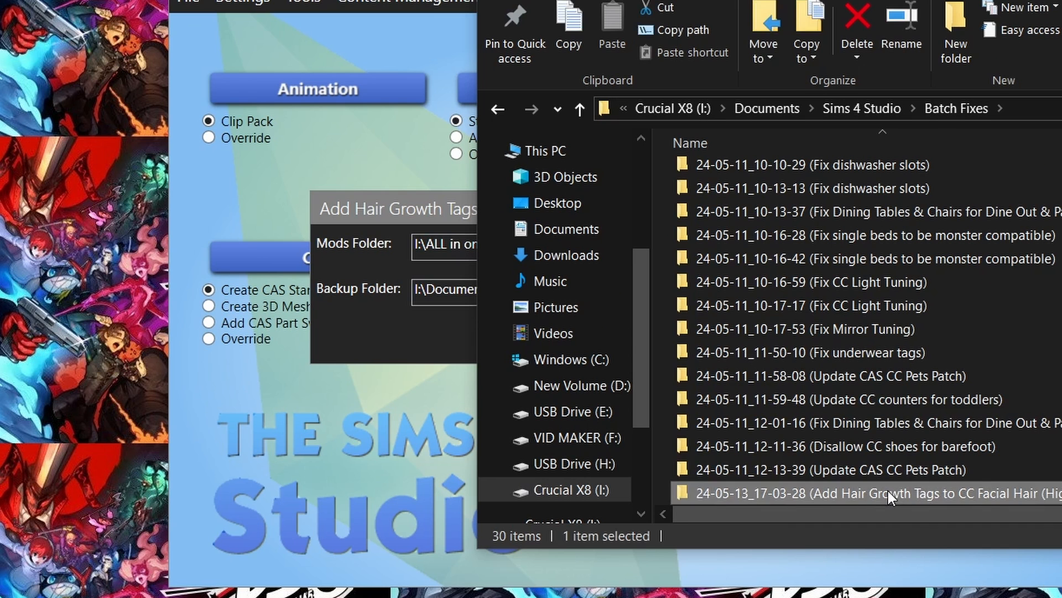
double_click(888, 491)
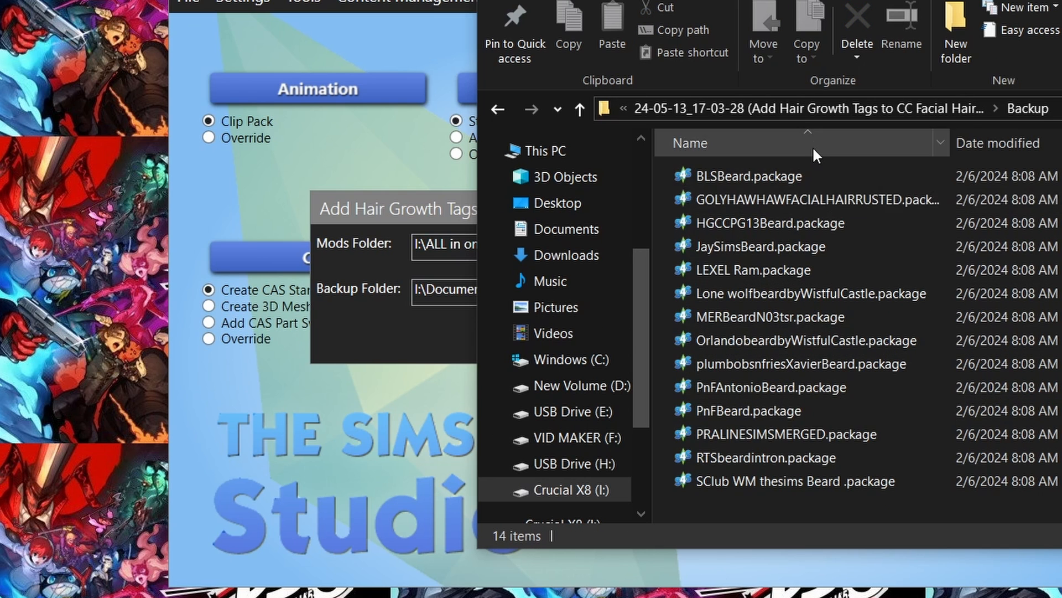
Show the full "ALL in one CC" folder beside the Backup folder and transfer a backed-up facial hair package into it.
click(303, 597)
click(303, 587)
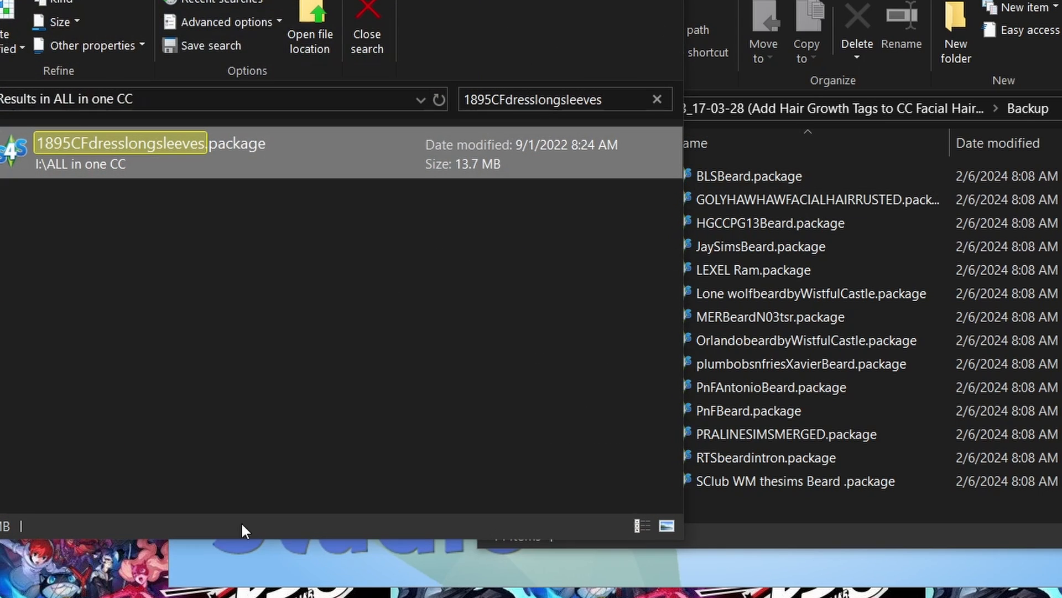
drag(277, 3, 354, 0)
key(alt+Left)
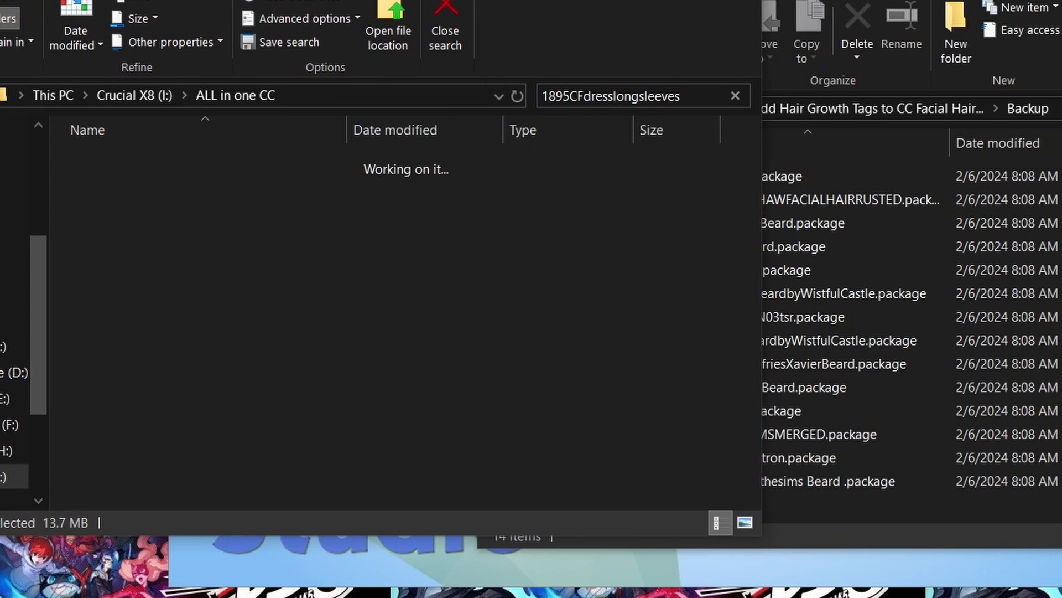
click(861, 6)
click(757, 199)
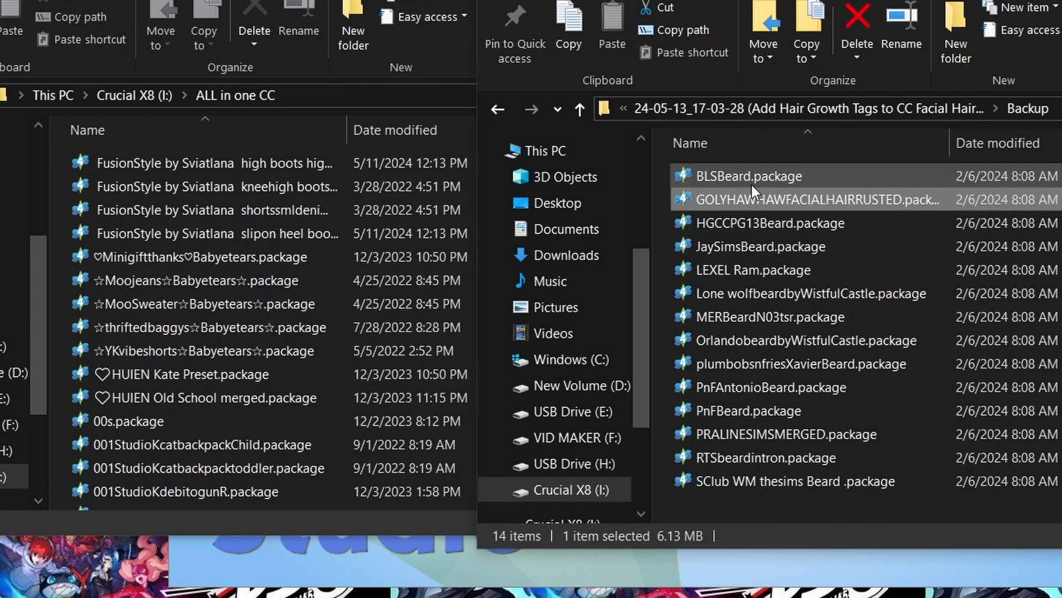
drag(752, 183, 368, 199)
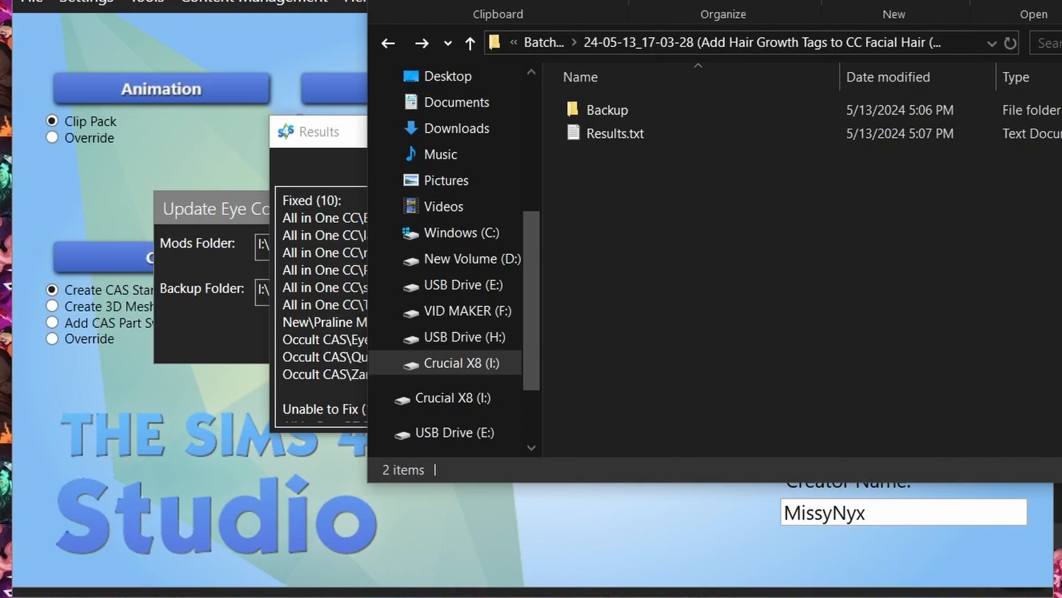
Open the hair growth batch fix's Results.txt and highlight 1895CFdresslongsleeves.package in its Unable to Fix list.
double_click(589, 134)
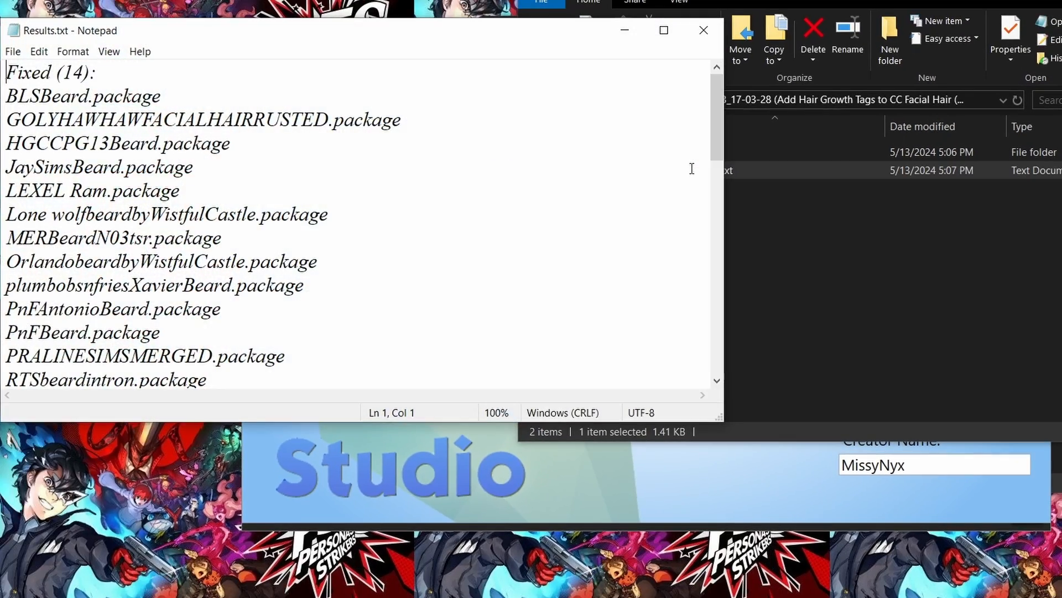
scroll(191, 265, down, 1)
scroll(191, 264, down, 4)
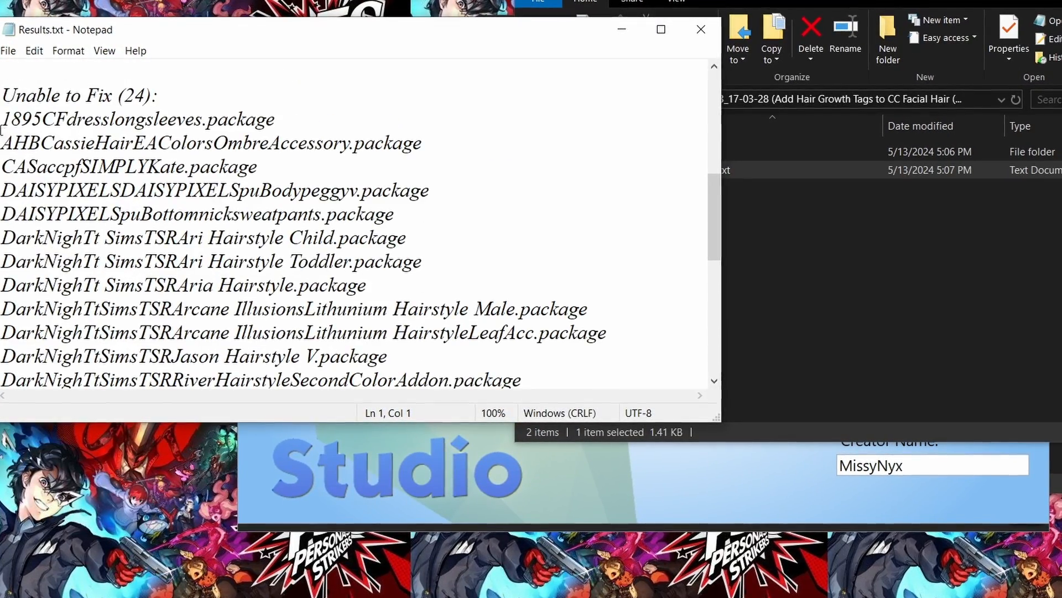
drag(9, 130, 297, 111)
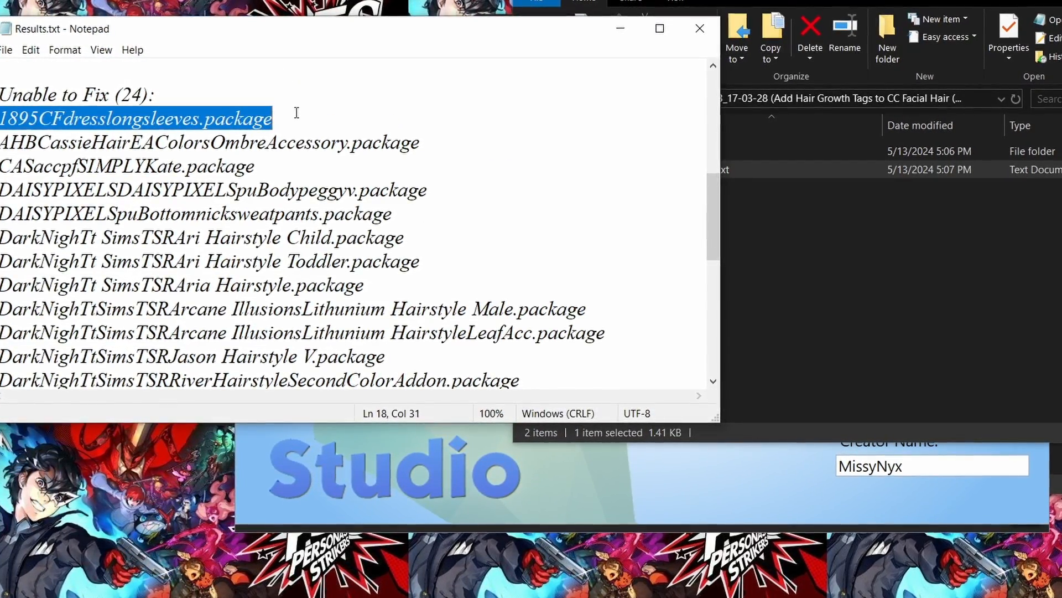
Copy the highlighted 1895CFdresslongsleeves.package name from Results.txt and search the All in One CC folder for it.
right_click(5, 132)
click(106, 176)
key(alt+Tab)
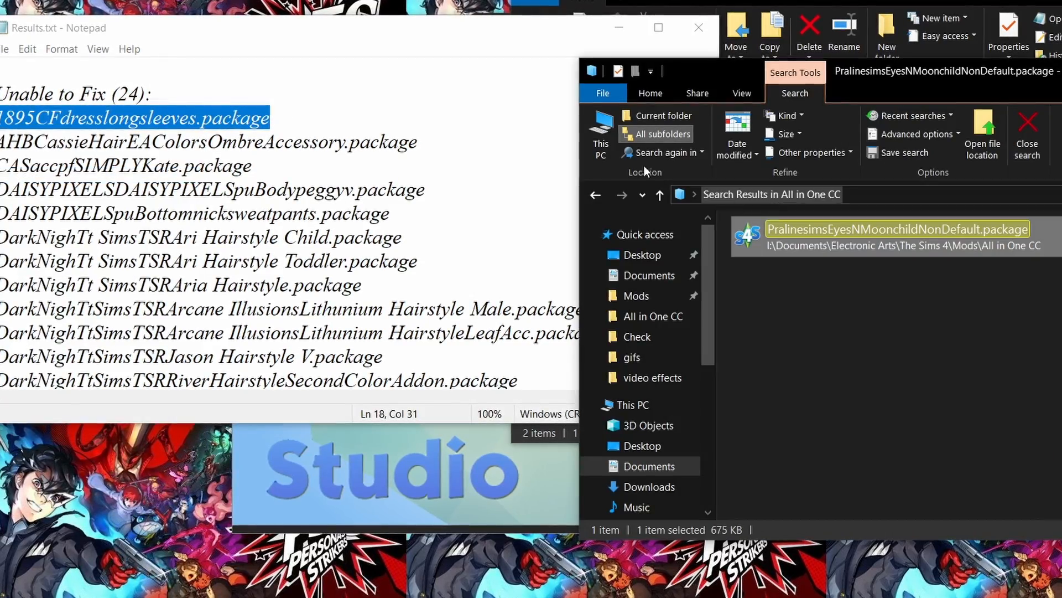
click(1059, 195)
key(ctrl+v)
key(Return)
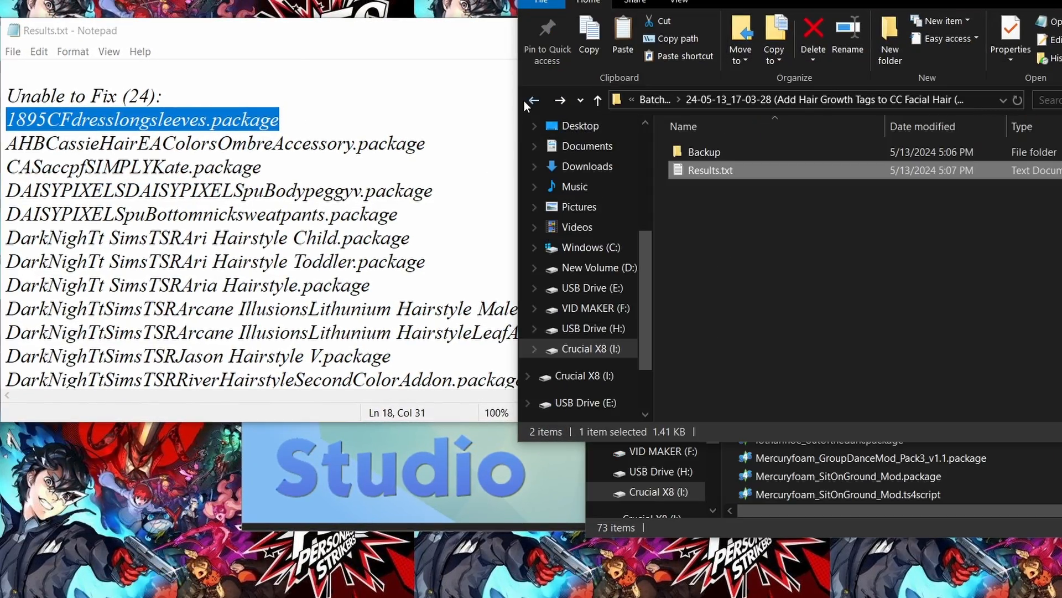
Return to the Sims 4 Studio documents folder and open the properties of its Batch Fixes folder.
click(530, 101)
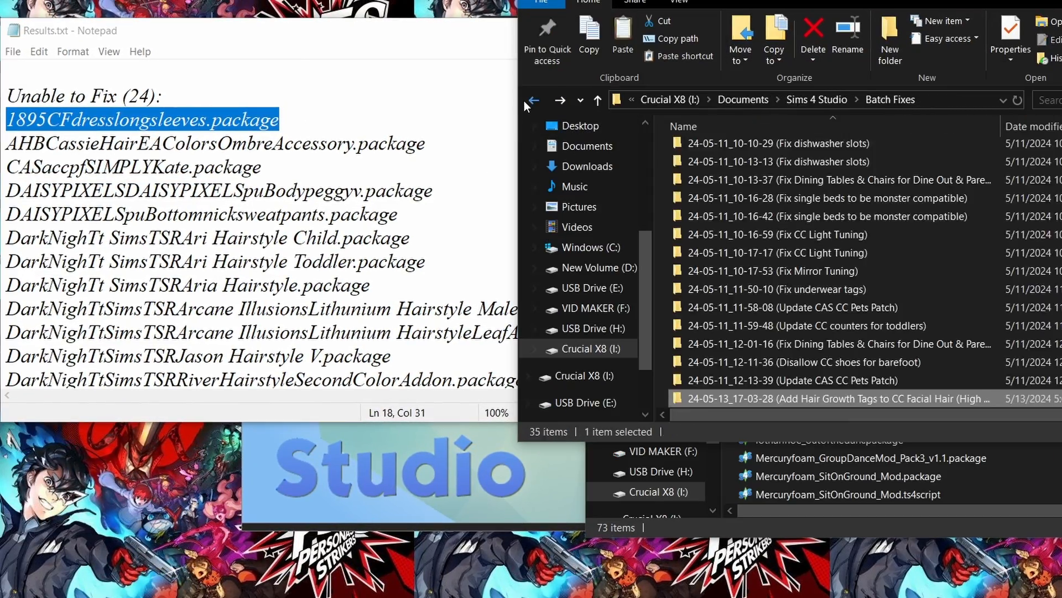
click(817, 103)
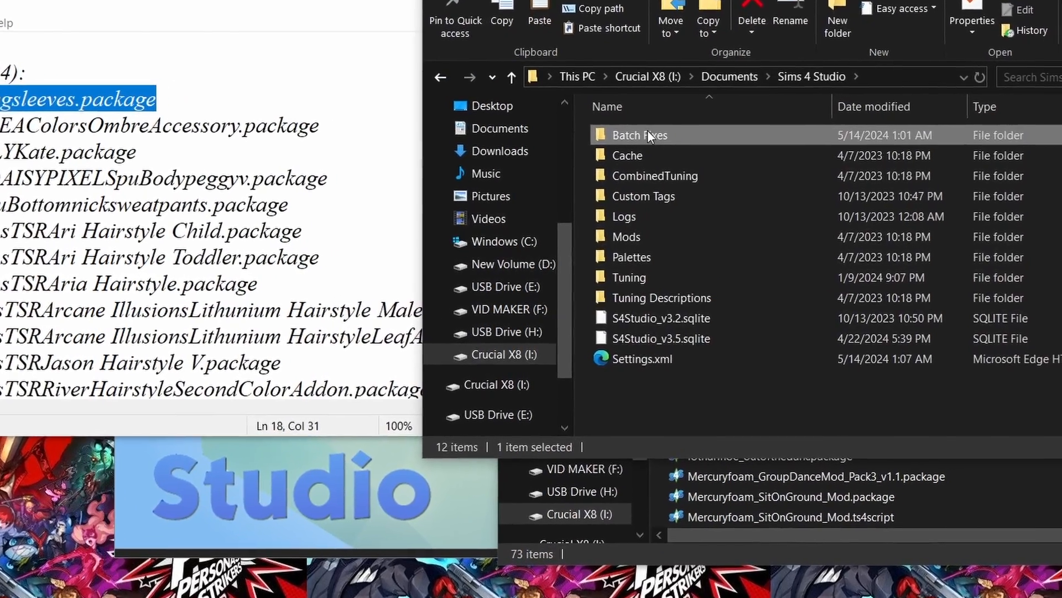
right_click(684, 142)
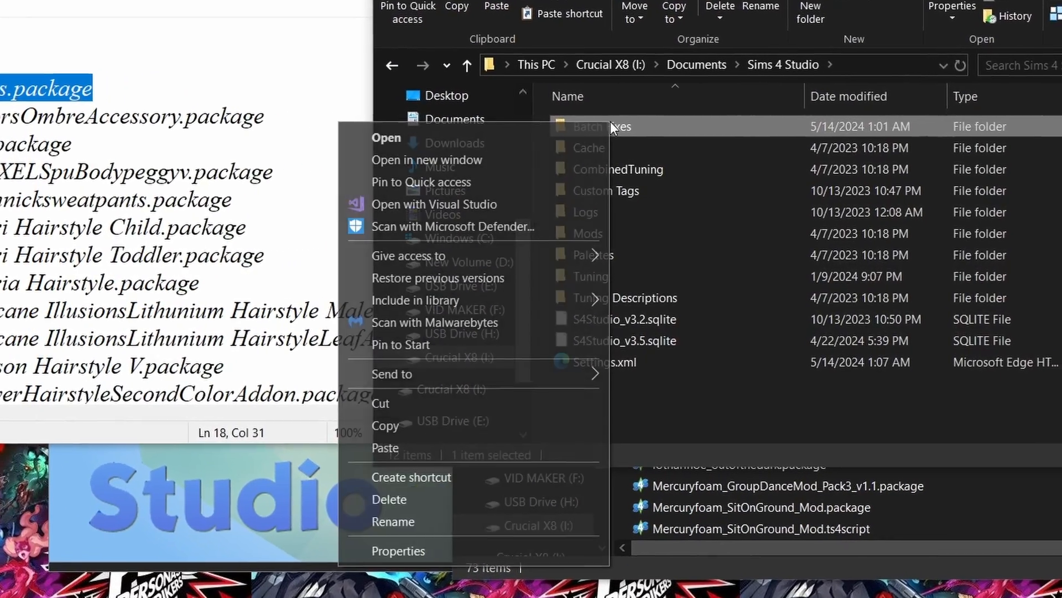
click(400, 559)
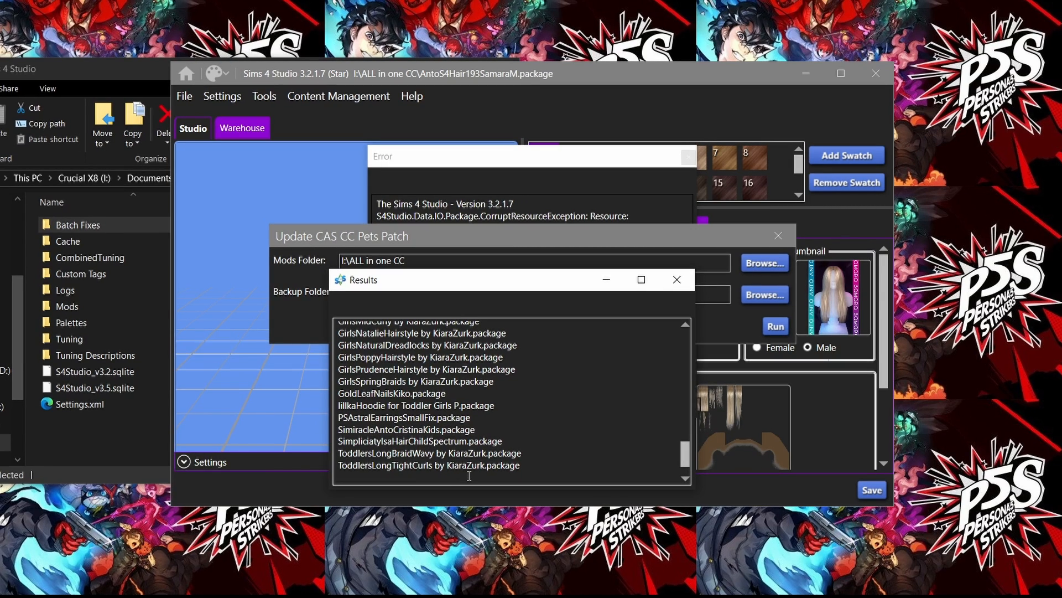
Review the Unable to Fix list in the Update CAS CC Pets Patch results and browse the dated runs in the Batch Fixes folder.
scroll(469, 476, up, 2)
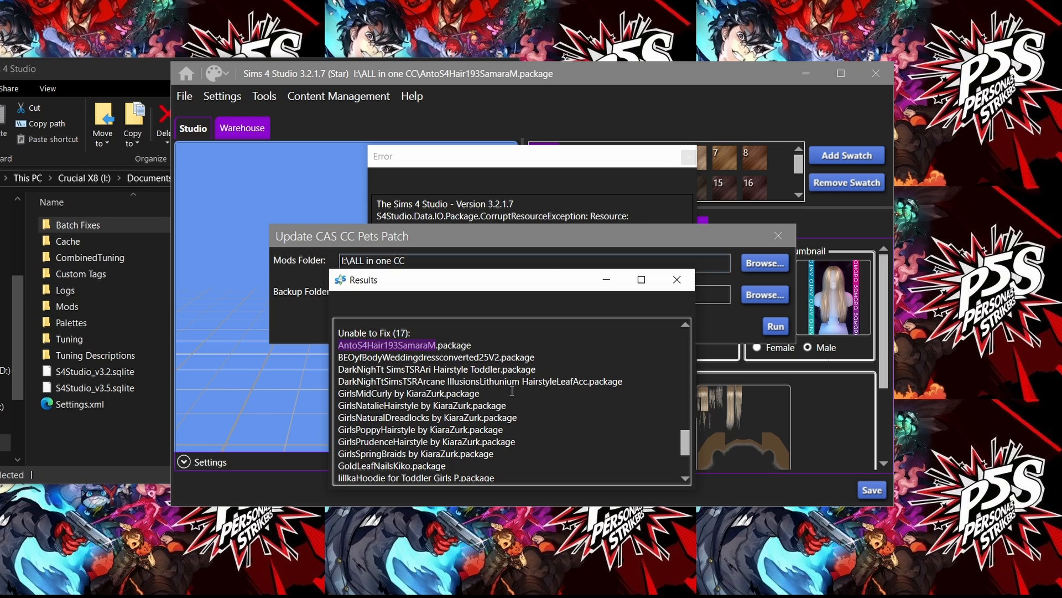
scroll(511, 390, down, 3)
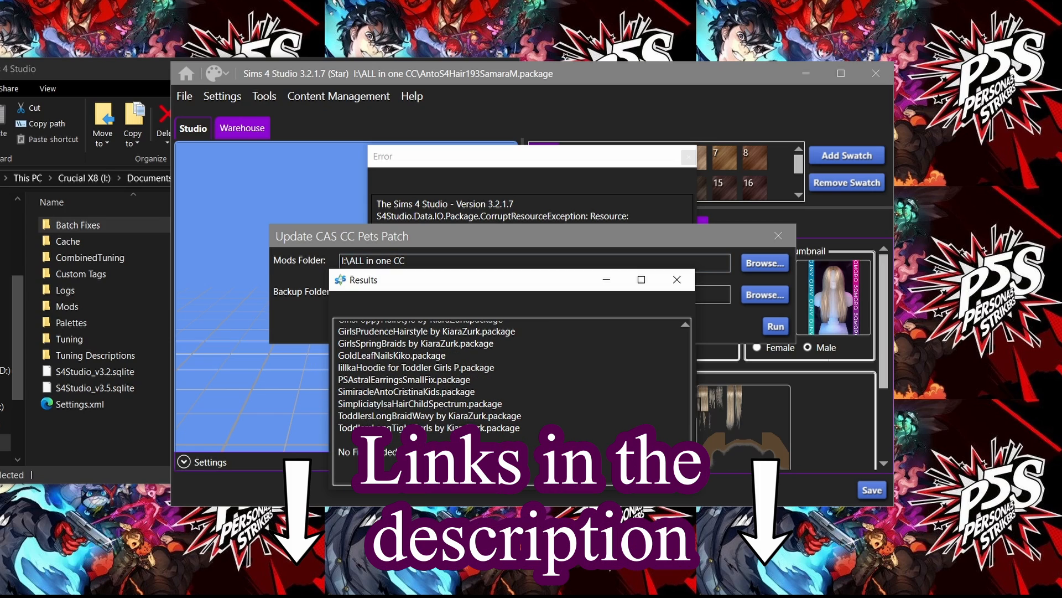
scroll(514, 439, up, 5)
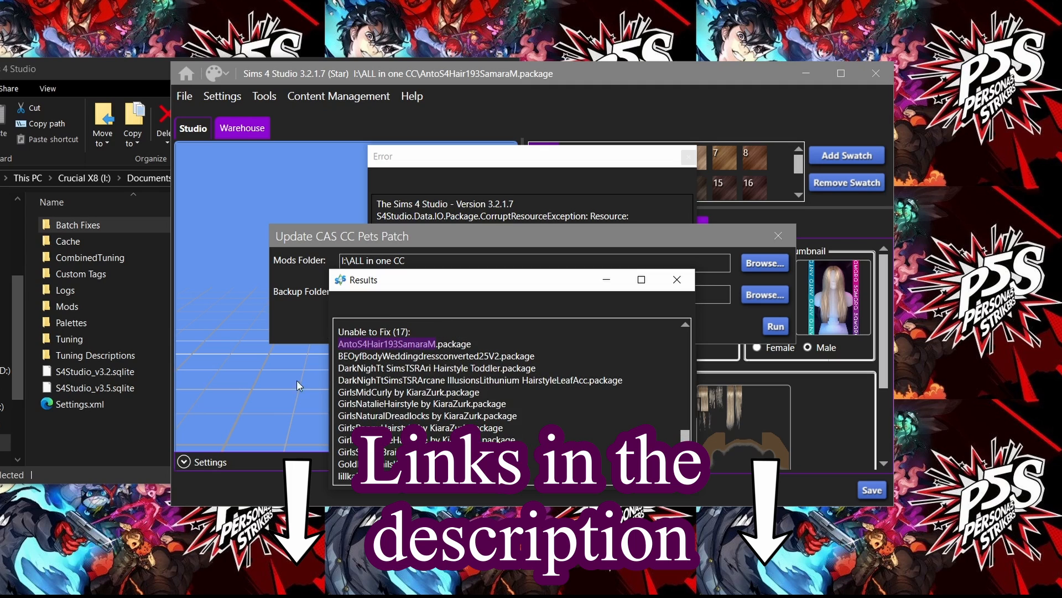
scroll(451, 391, down, 1)
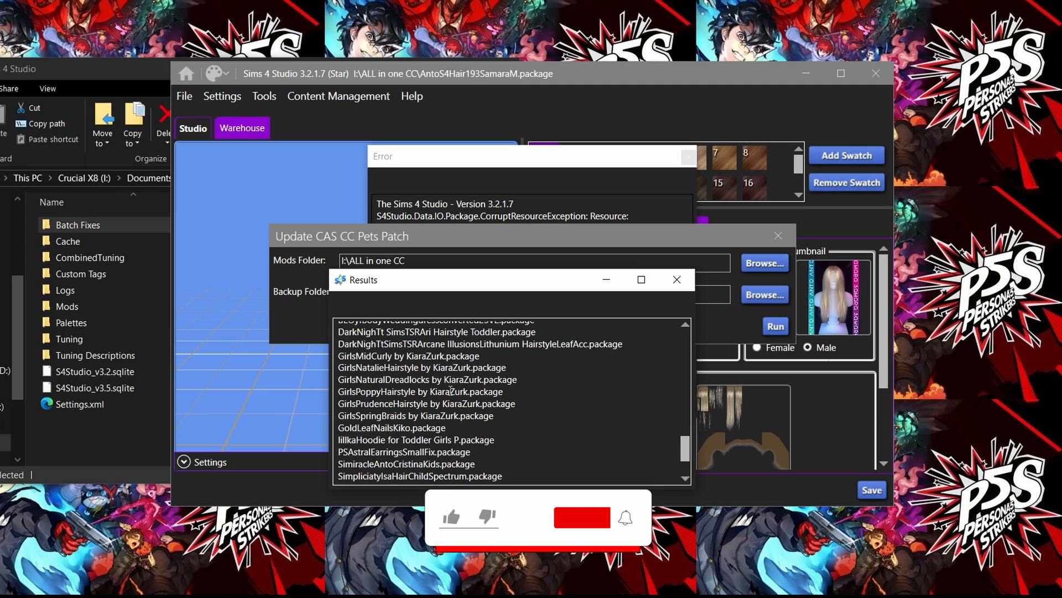
scroll(451, 390, down, 2)
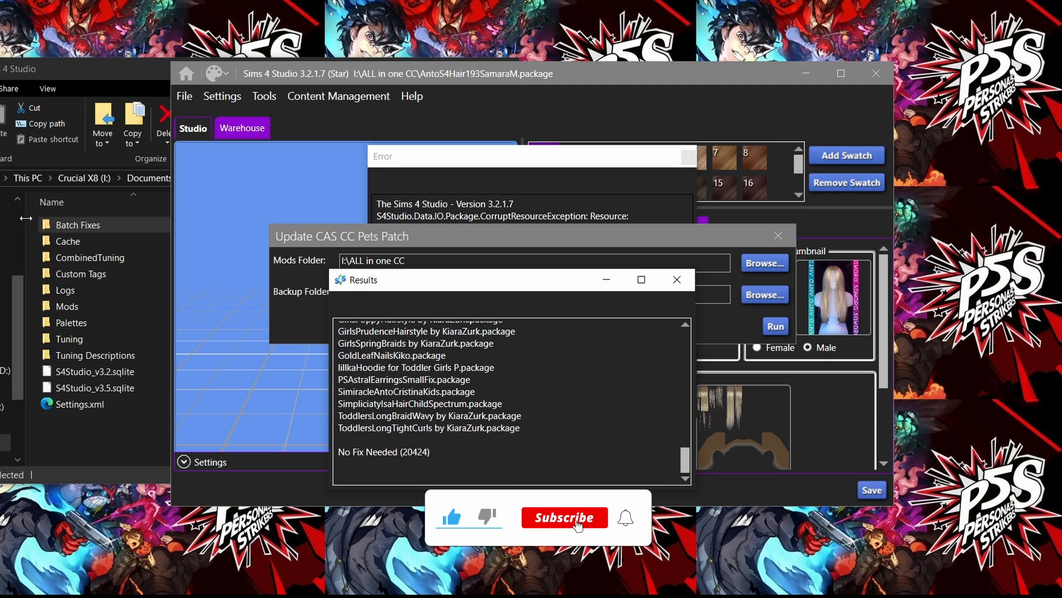
double_click(83, 224)
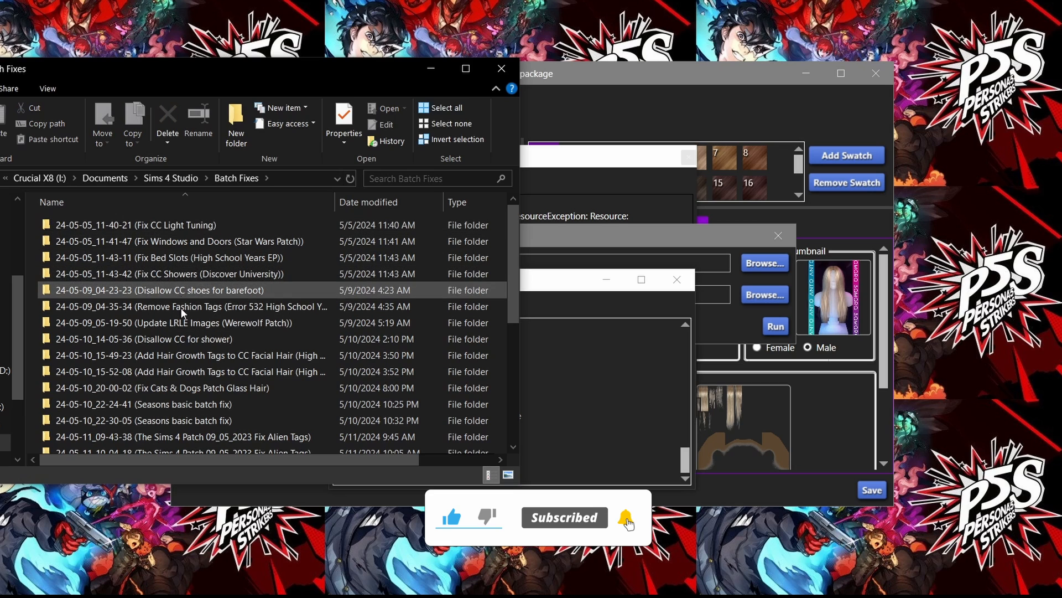
scroll(199, 436, down, 5)
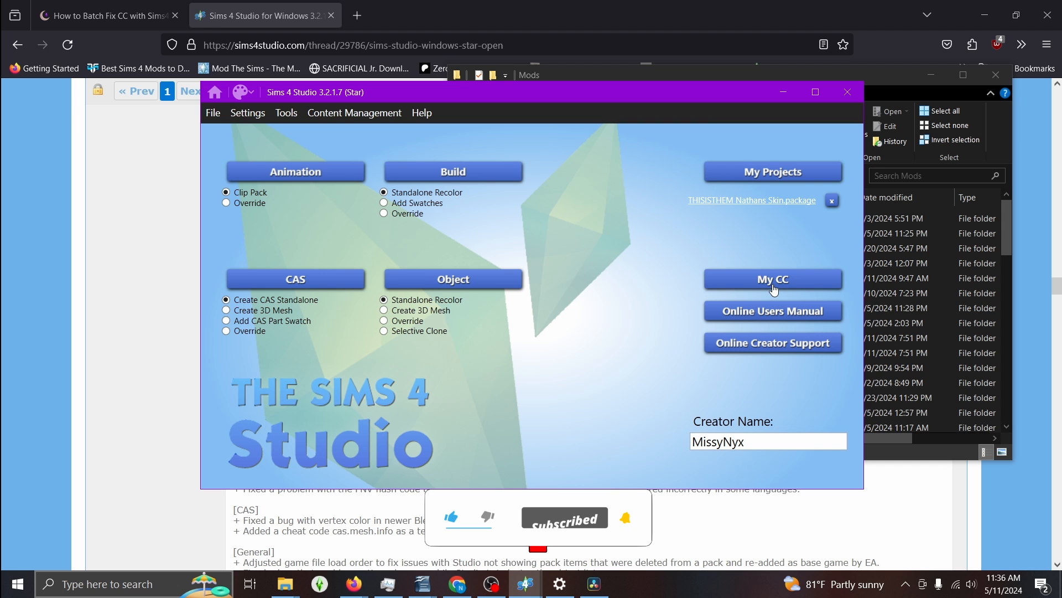
Open My CC in Sims 4 Studio, expand the CHARACTER CC folder and select the "2 cloth raven titans teen" package.
click(775, 282)
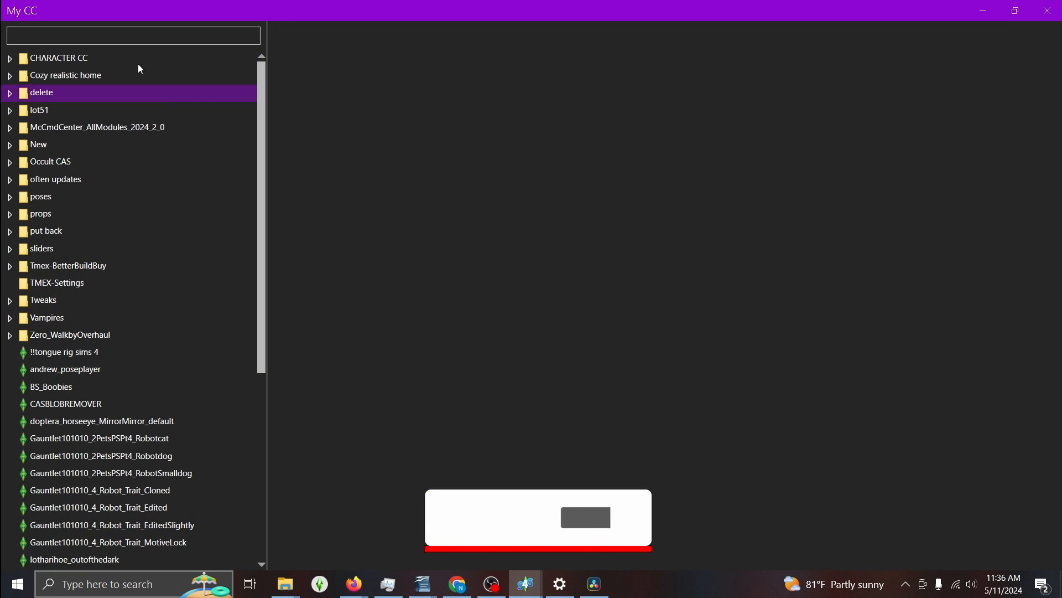
double_click(61, 58)
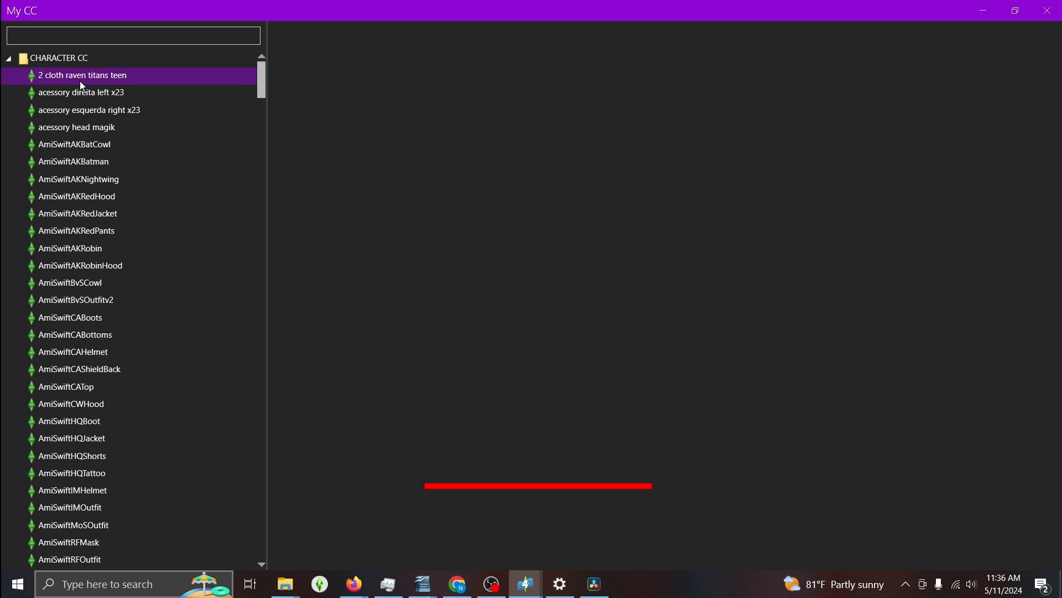
click(79, 80)
scroll(559, 242, up, 3)
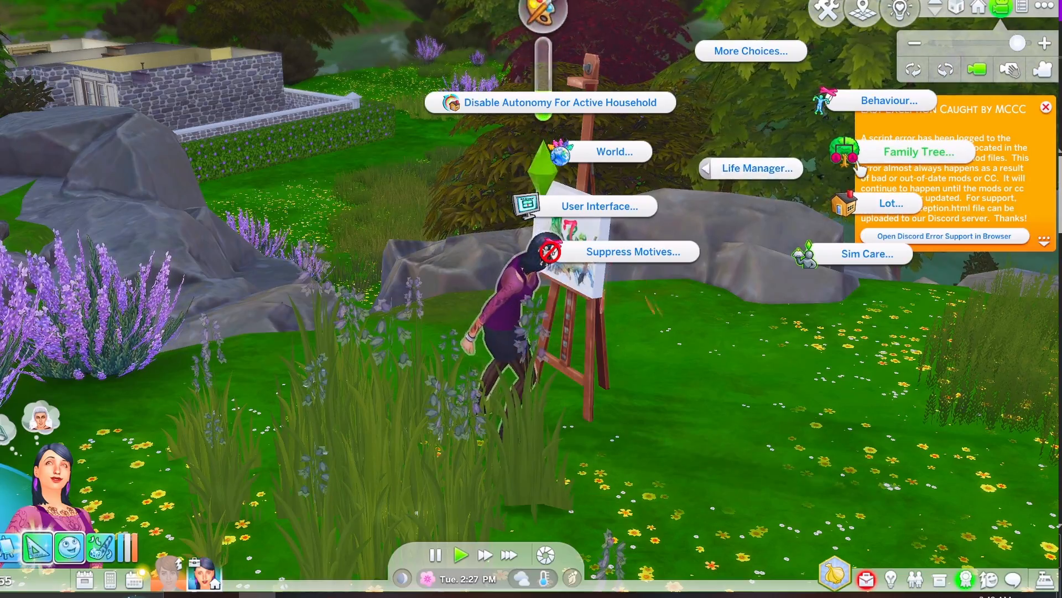
In The Sims 4, generate a family tree for the Sim at the easel without deleting previous generations from the game.
click(864, 151)
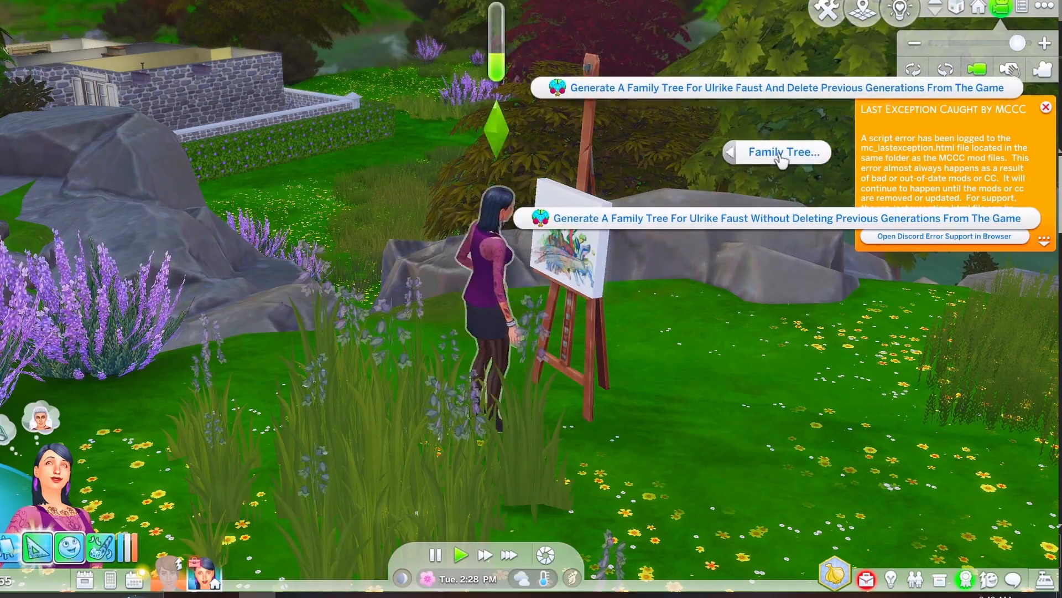
click(769, 218)
scroll(492, 422, down, 5)
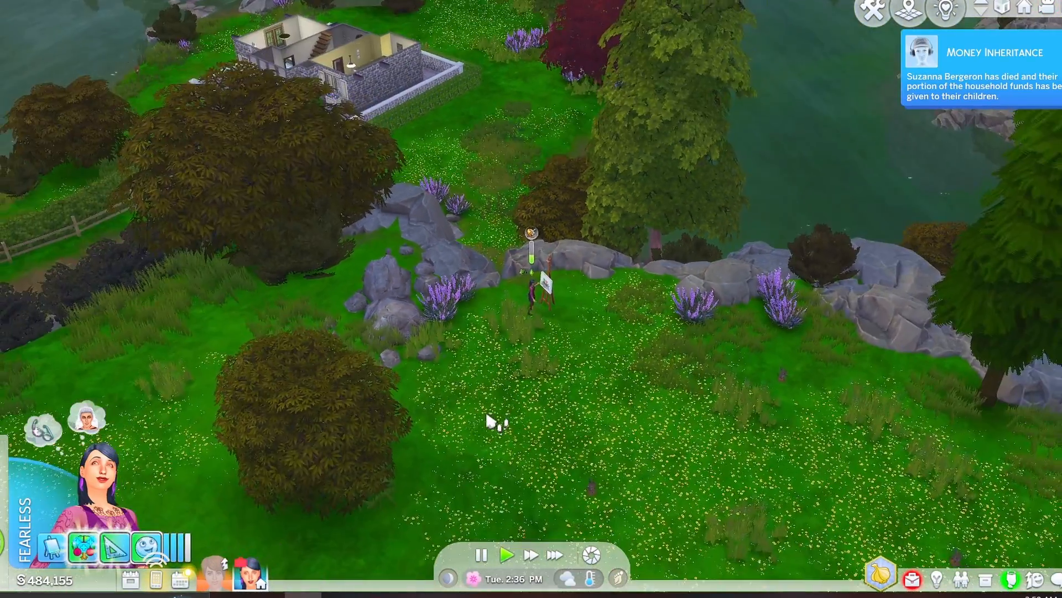
scroll(488, 417, up, 5)
middle_drag(488, 418, 490, 415)
scroll(489, 414, down, 5)
mouse_move(489, 414)
right_down()
mouse_move(480, 386)
mouse_move(607, 299)
right_up()
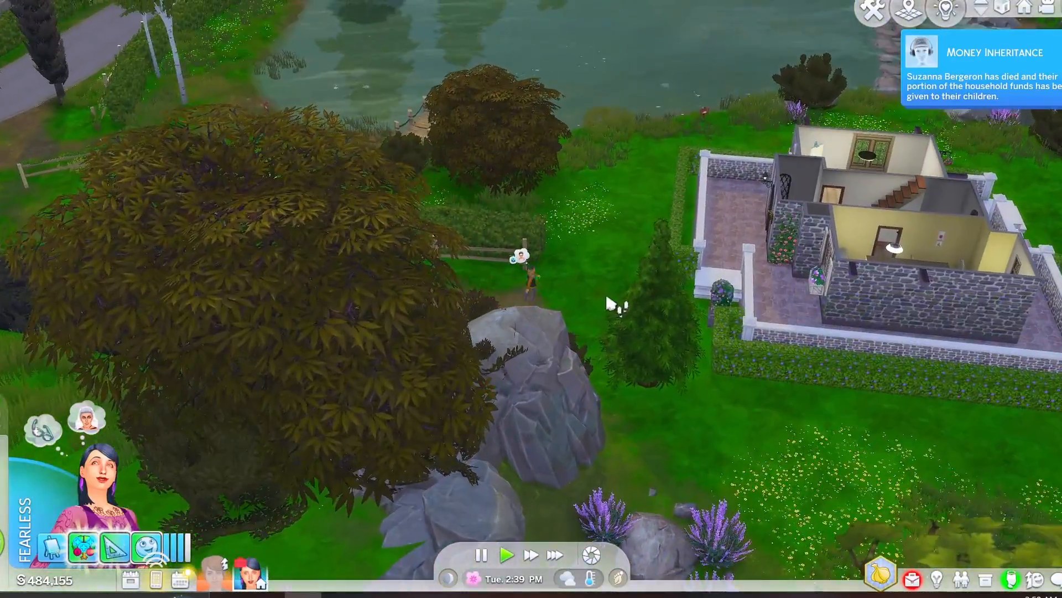